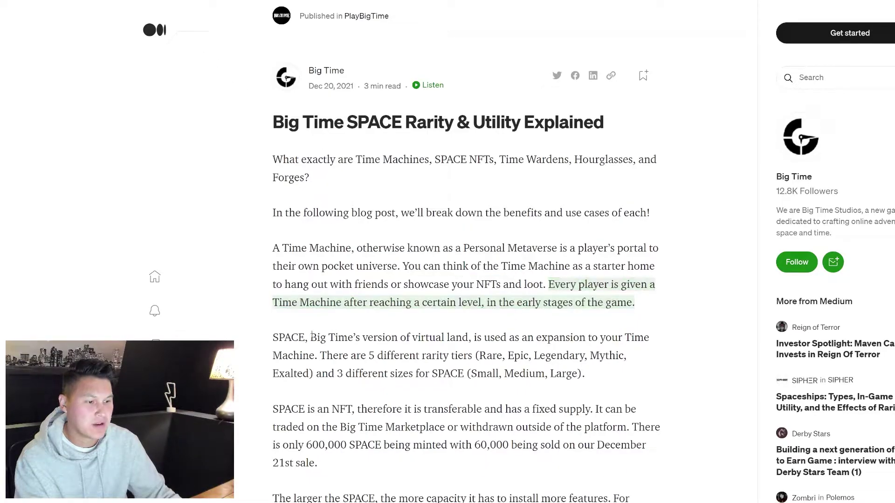
Highlight the article's paragraph on SPACE rarity tiers and sizes, and enlarge the SPACE NFT chart to examine it.
drag(274, 338, 541, 378)
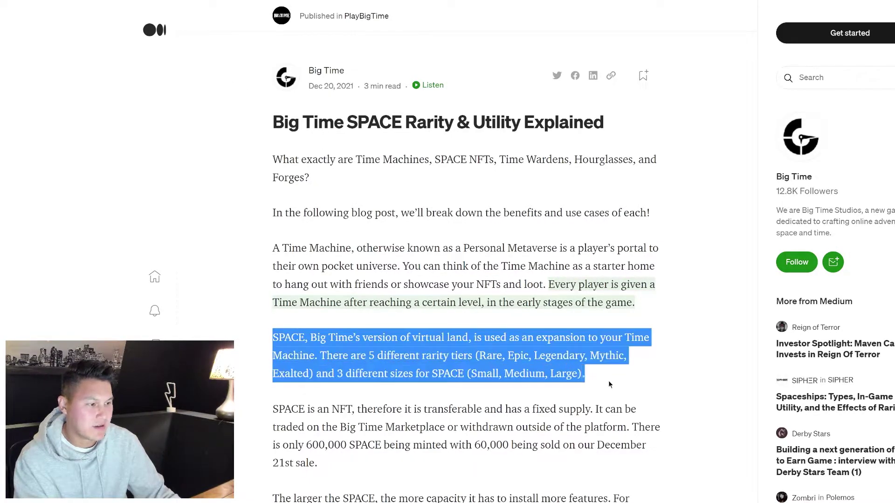
drag(609, 384, 641, 384)
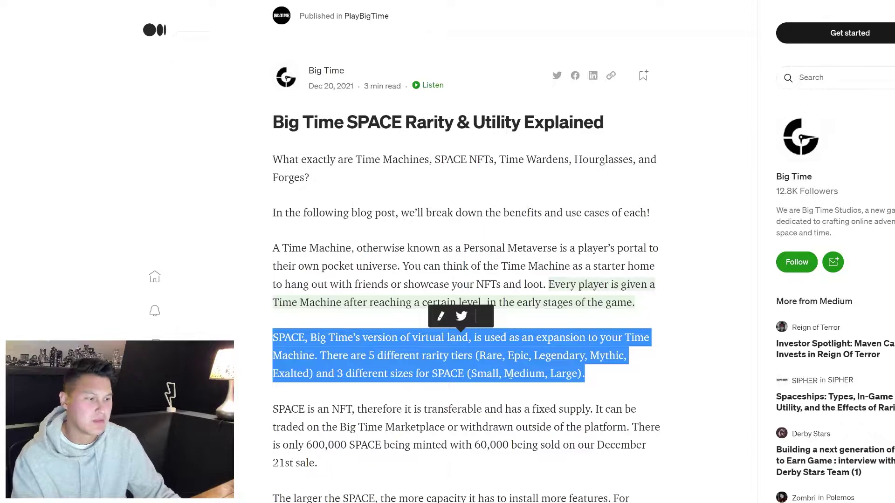
scroll(511, 379, down, 4)
scroll(512, 378, down, 10)
click(488, 243)
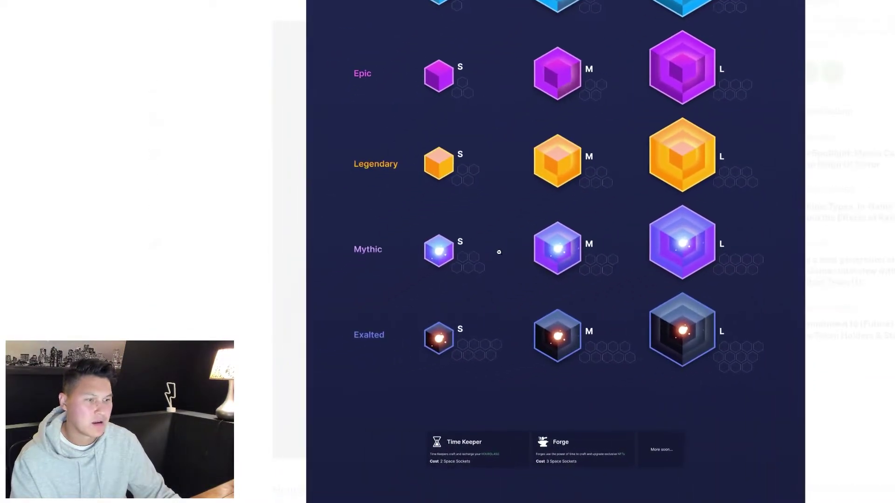
scroll(500, 252, up, 3)
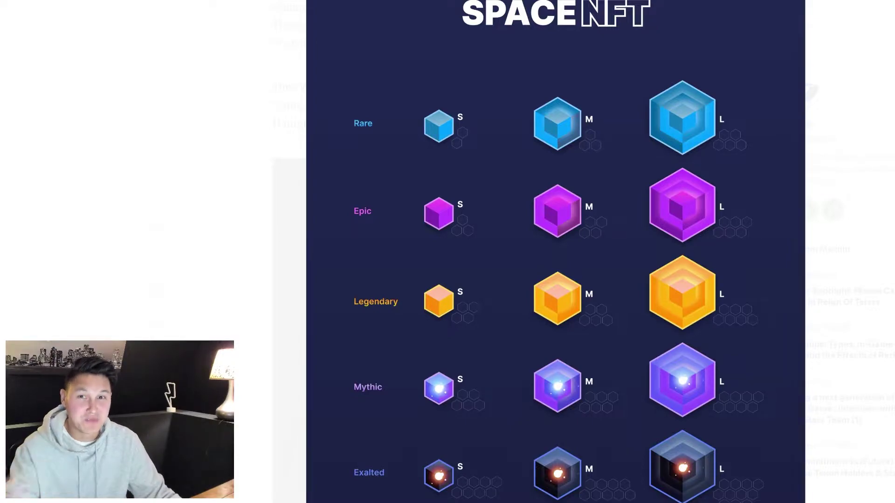
scroll(555, 252, down, 1)
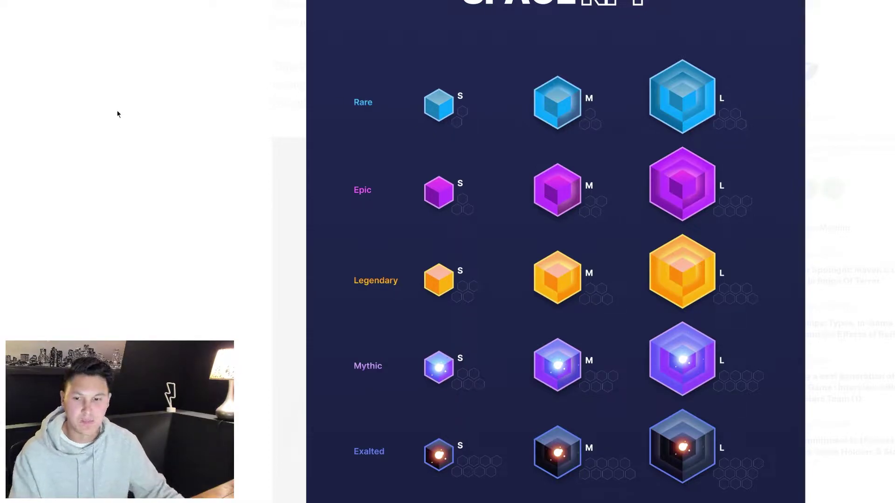
Close the enlarged chart and highlight the article's paragraphs on SPACE supply and on feature capacity by size.
scroll(279, 169, up, 3)
scroll(279, 172, up, 3)
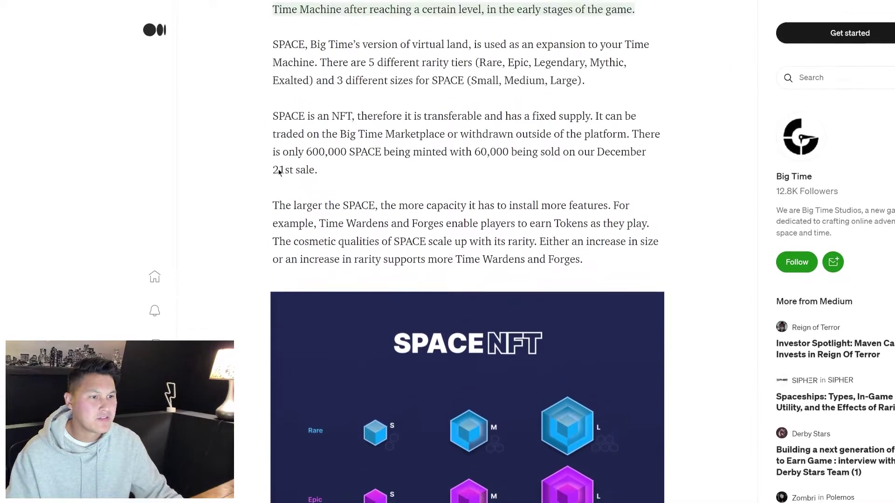
drag(266, 144, 511, 205)
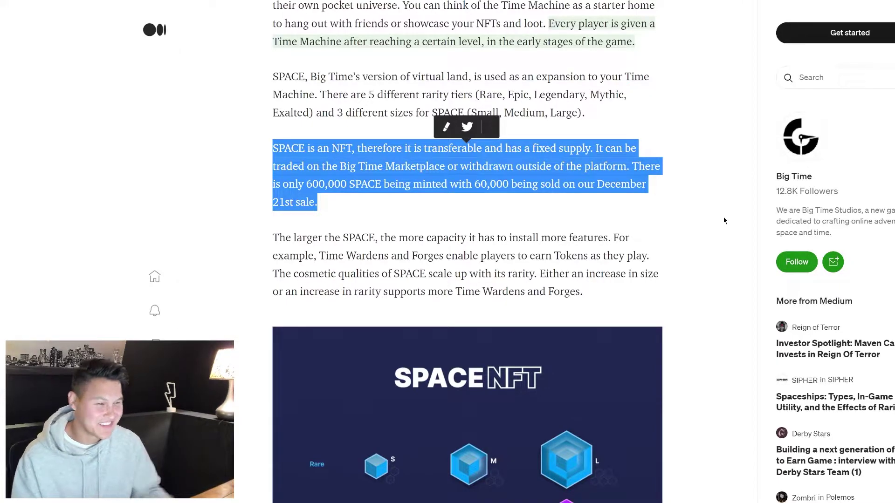
click(410, 252)
drag(266, 240, 639, 233)
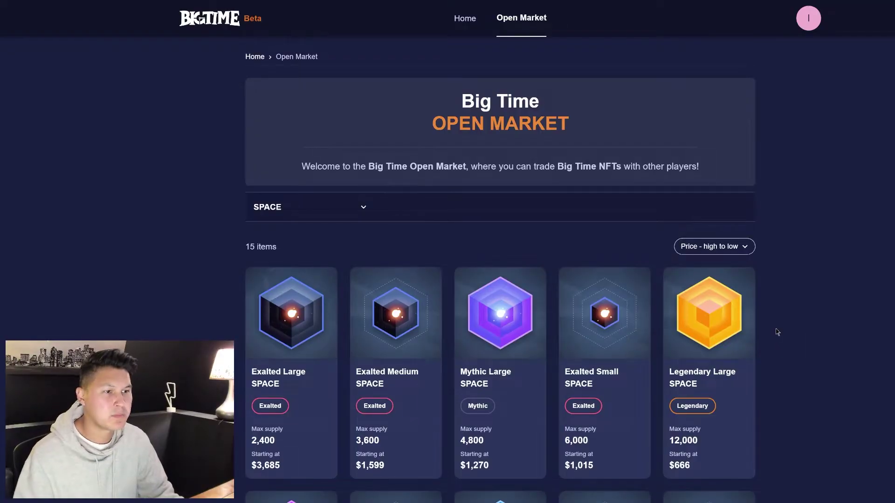
Show the SPACE category in the Big Time Open Market and review each listing's max supply and starting price.
click(293, 214)
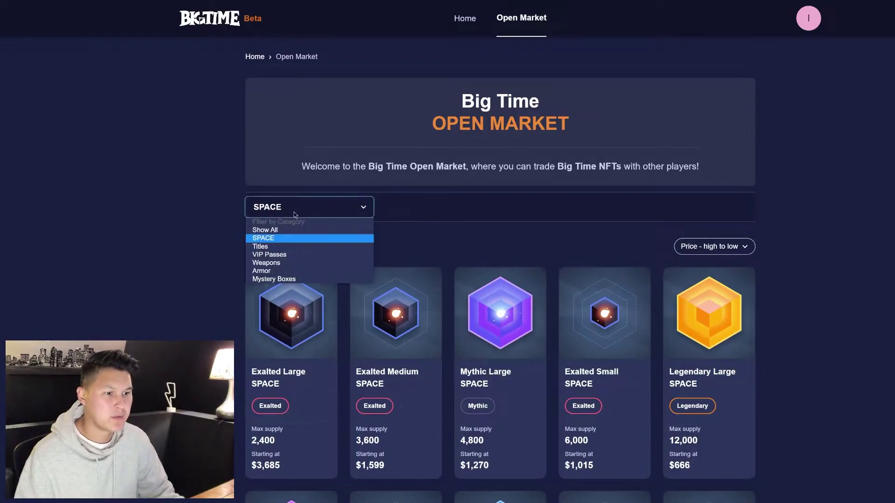
click(279, 239)
scroll(315, 249, down, 3)
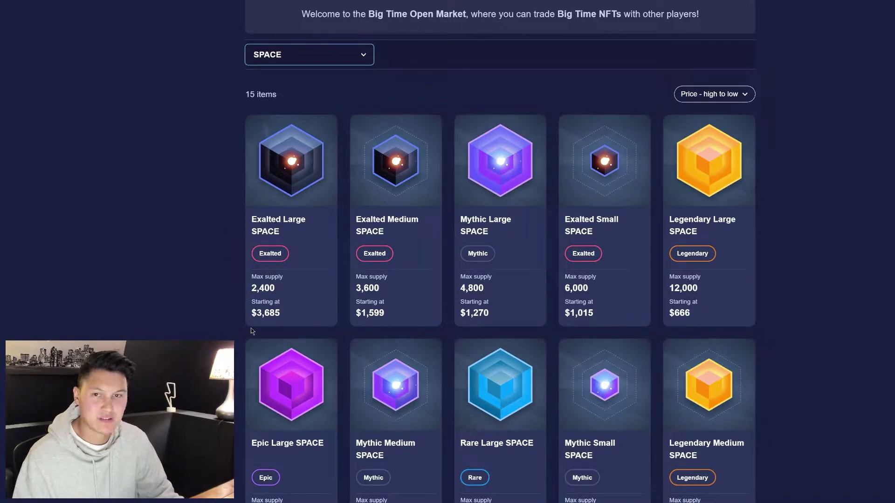
scroll(252, 331, down, 6)
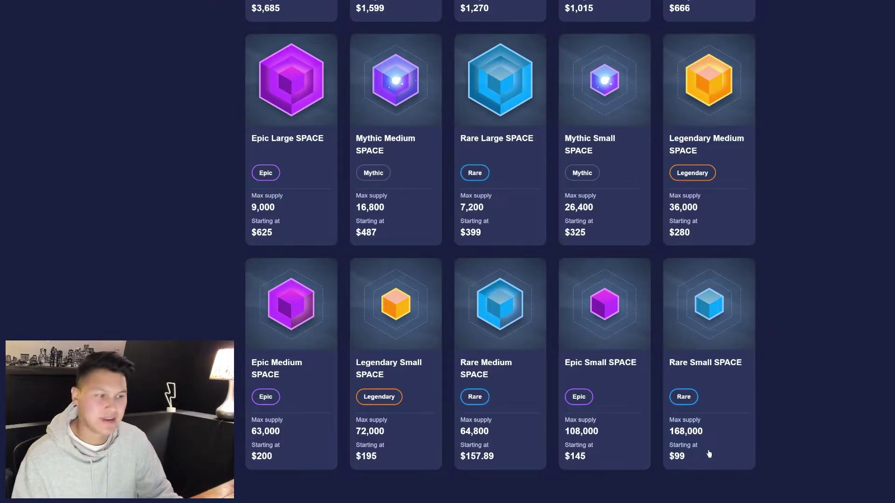
scroll(710, 447, up, 3)
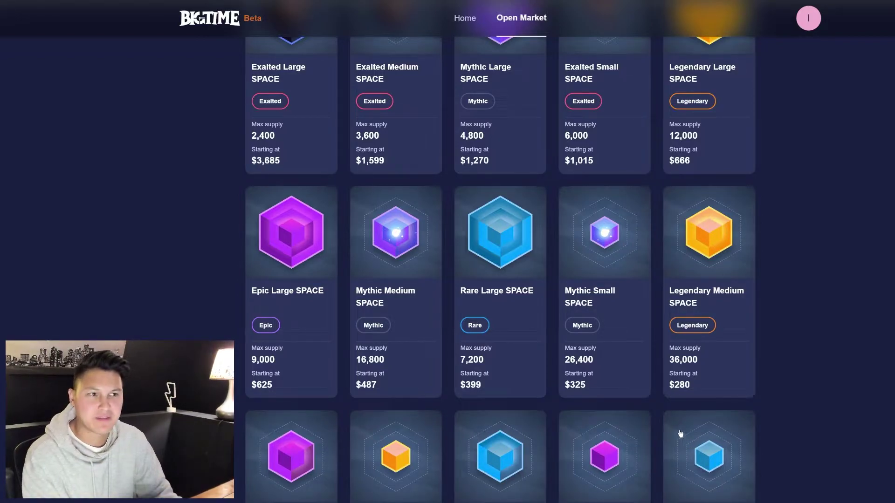
scroll(677, 417, up, 3)
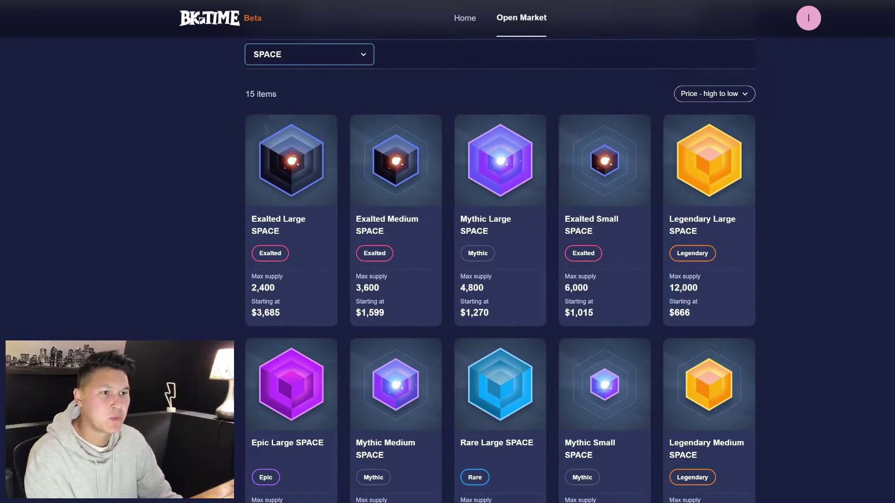
Switch to the December 21 sale graphic and check the 60K SPACE allocation and prices by rarity and size.
key(alt+Tab)
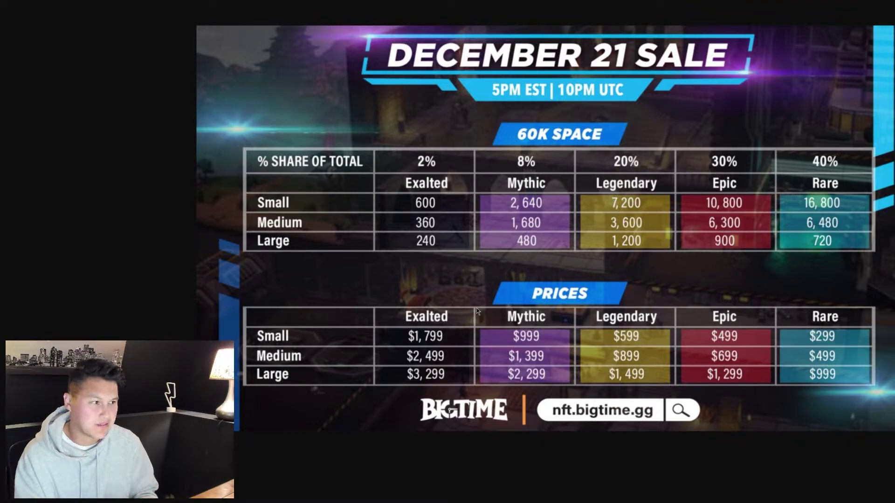
scroll(476, 309, down, 1)
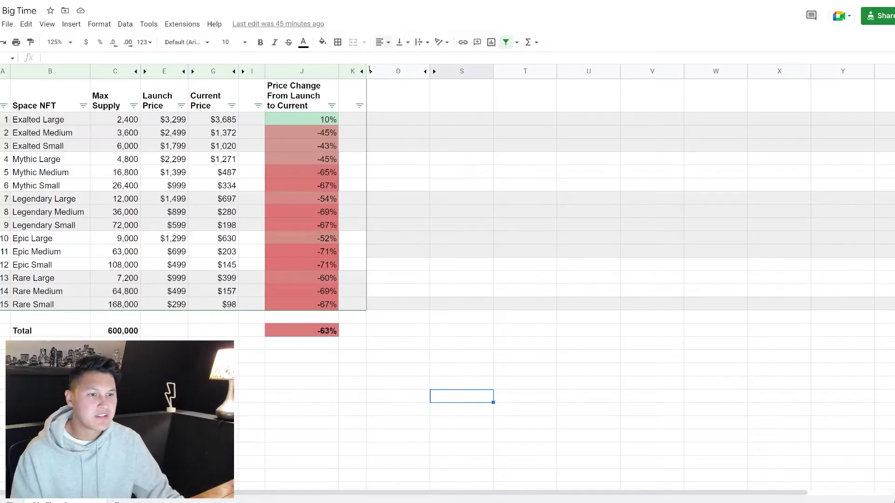
In the Big Time spreadsheet, highlight the Space NFT, Max Supply, Launch Price and Current Price values, plus the three Rare names.
drag(70, 120, 70, 310)
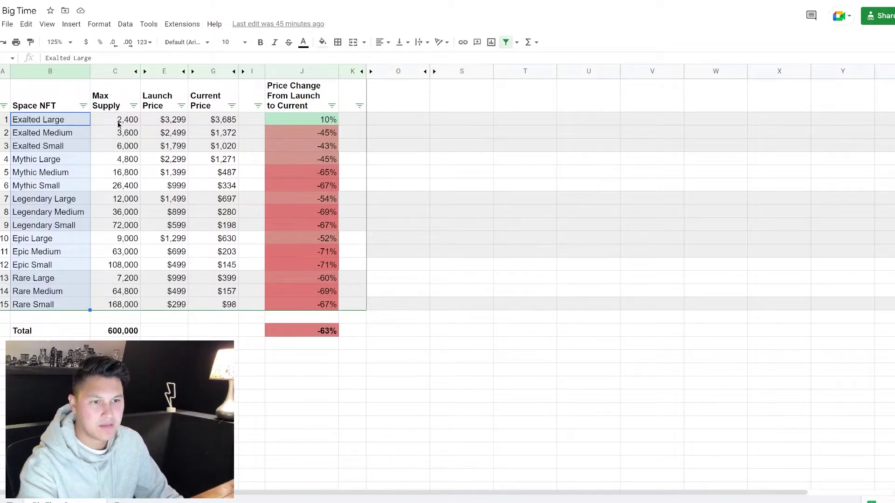
drag(119, 120, 119, 292)
drag(170, 119, 165, 306)
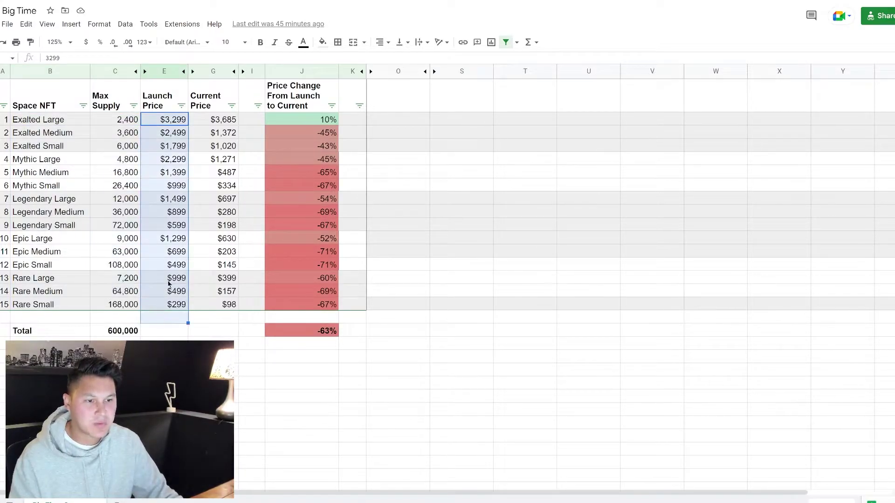
drag(217, 120, 224, 305)
drag(47, 278, 46, 304)
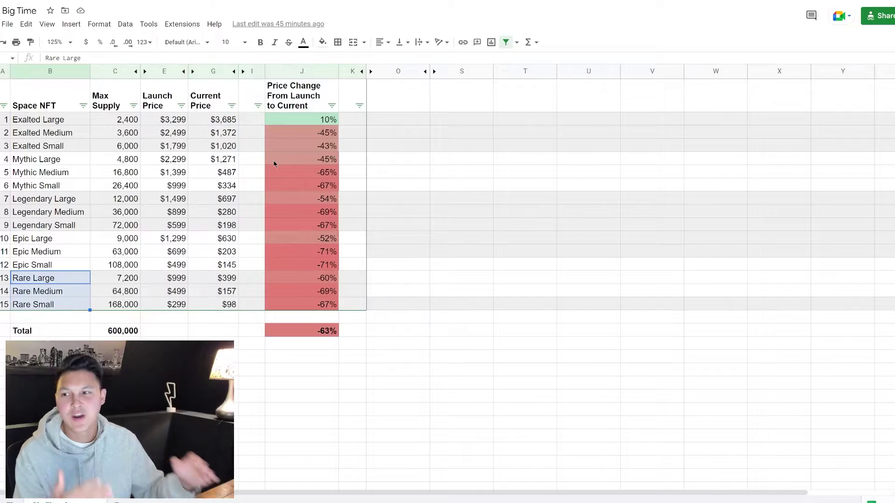
Examine the price change from launch to current for Exalted Large and for all the other SPACE types.
click(319, 122)
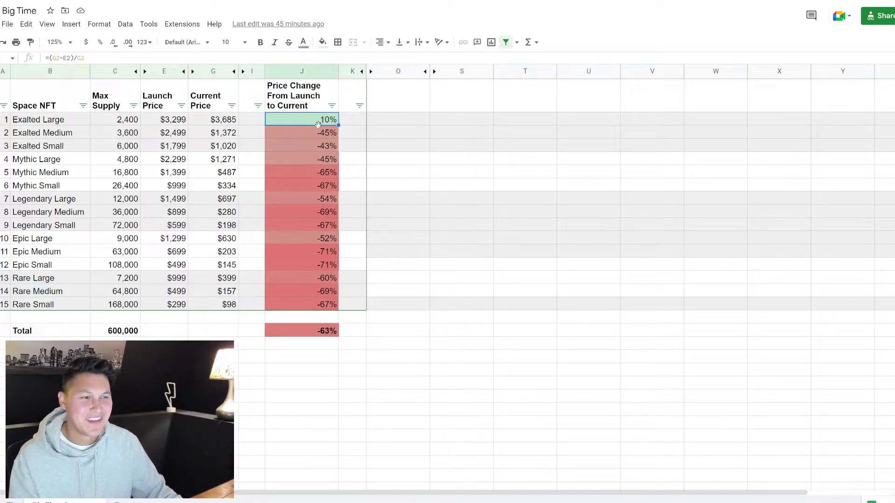
key(Down)
drag(319, 152, 319, 307)
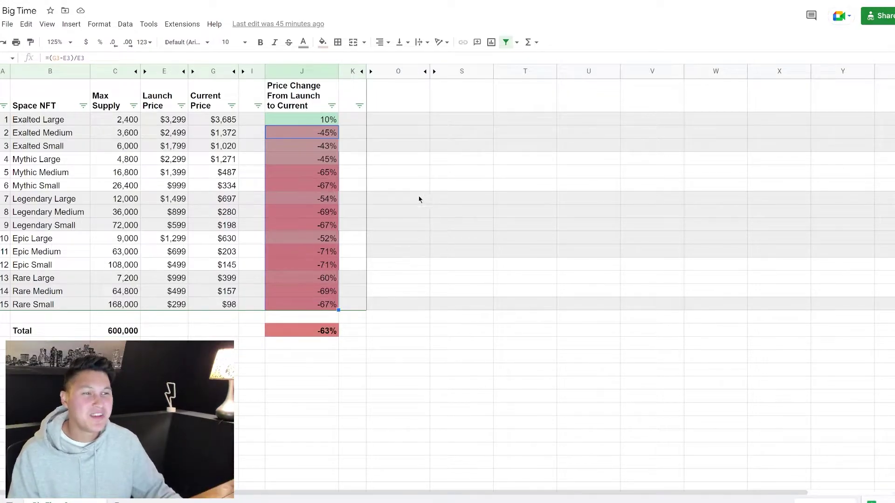
click(321, 119)
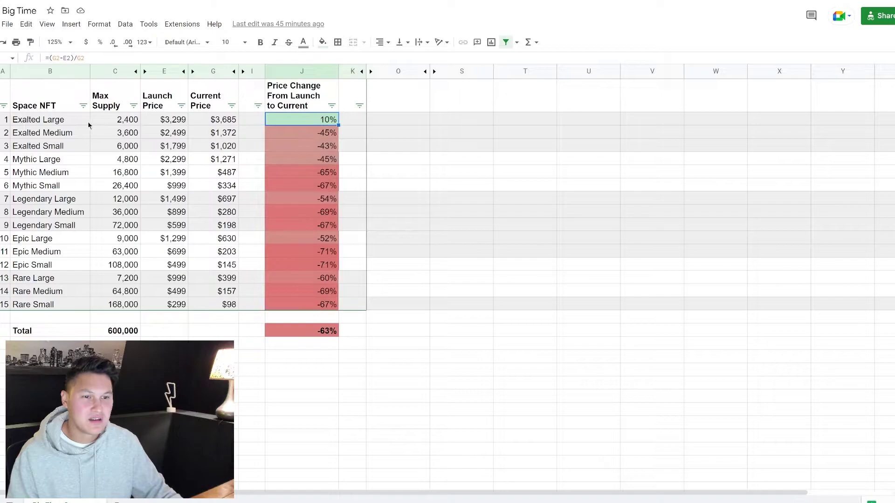
click(72, 122)
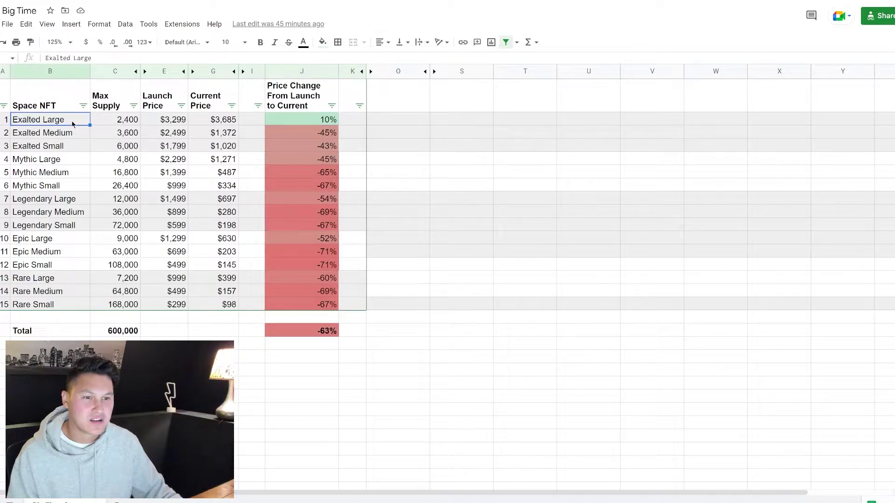
Unhide the % Share of Total Supply, Launch Market Cap, Market Cap and three market cap percentage columns (L to N).
click(145, 70)
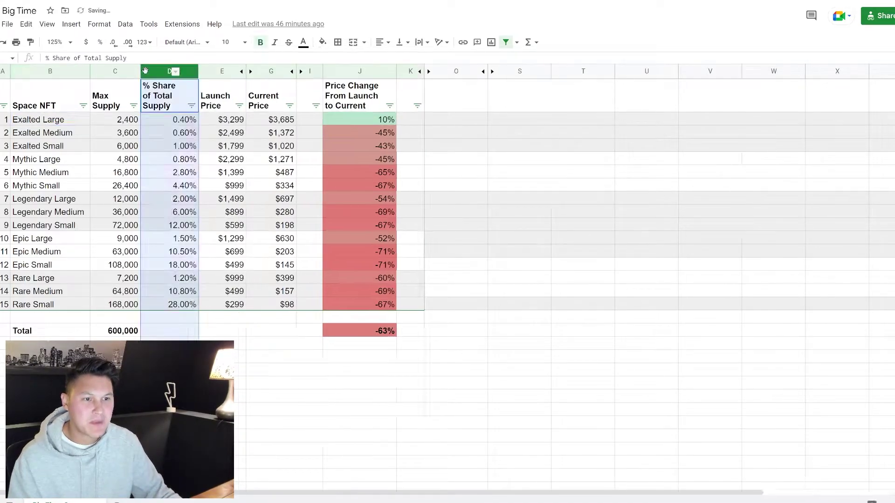
click(250, 72)
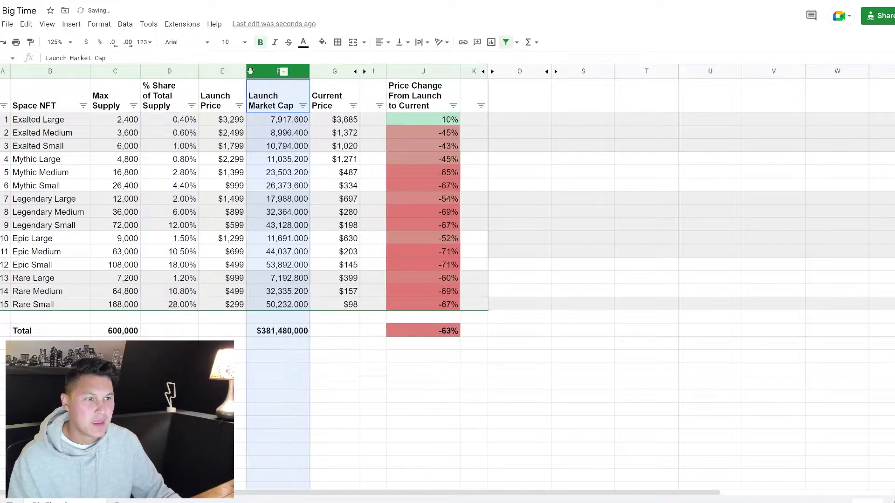
click(362, 73)
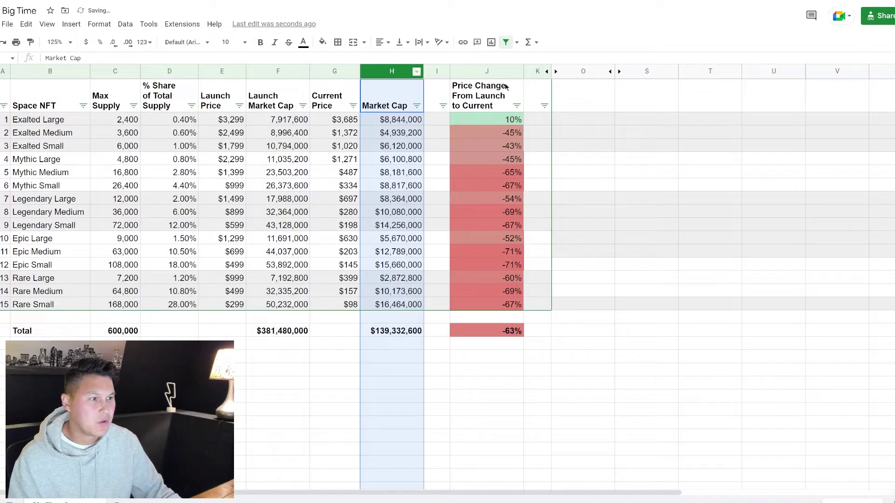
click(556, 71)
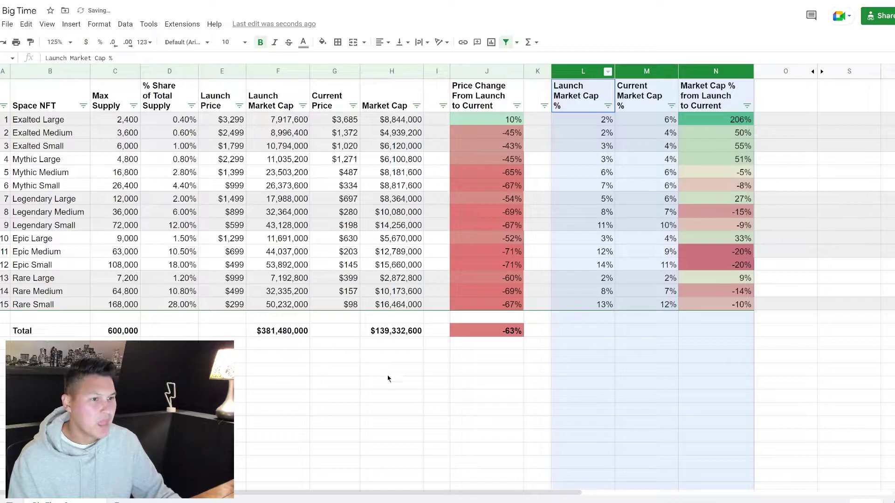
click(392, 396)
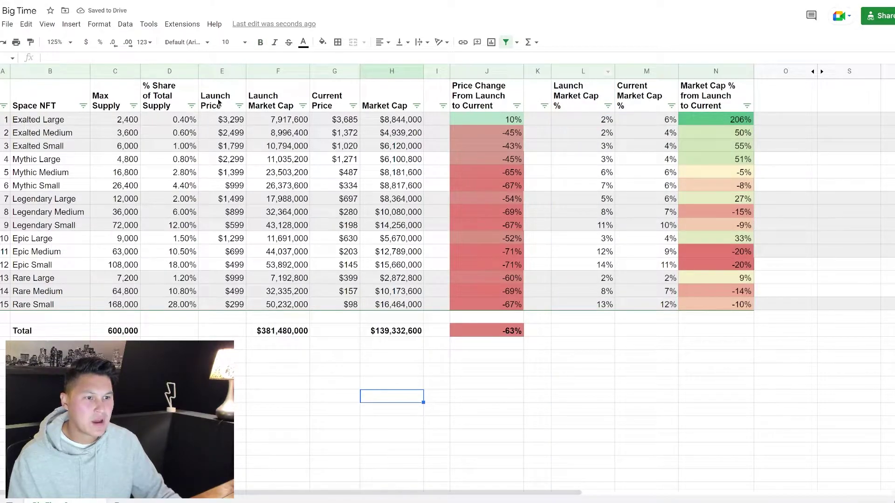
Review the Max Supply figures, their total and each type's % Share of Total Supply.
drag(219, 102, 263, 104)
drag(127, 104, 173, 301)
click(169, 330)
click(171, 98)
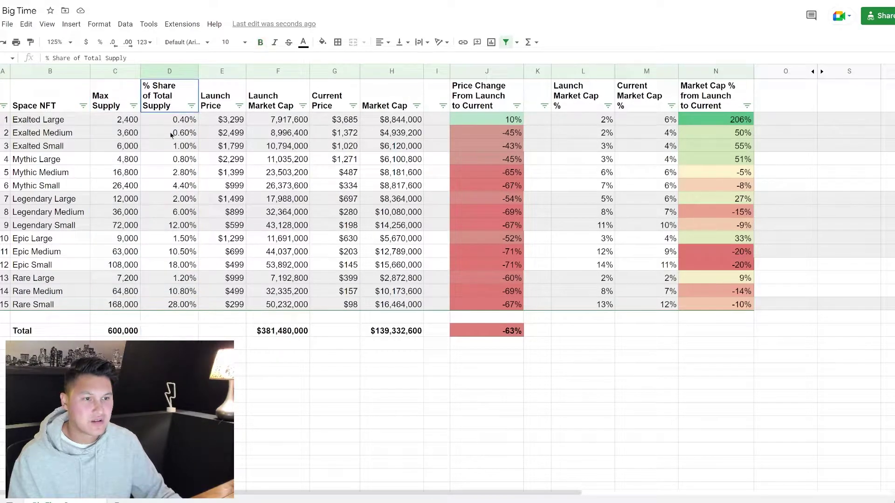
drag(171, 135, 172, 317)
click(123, 331)
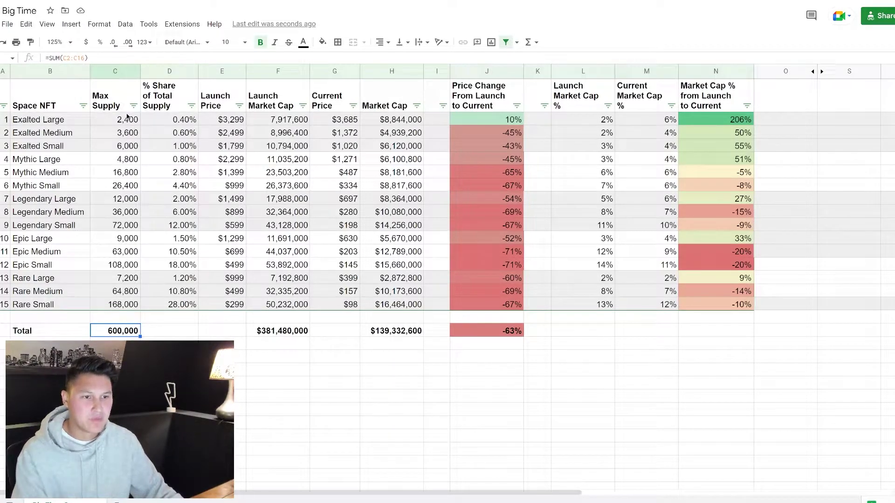
drag(127, 117, 102, 377)
drag(171, 119, 173, 309)
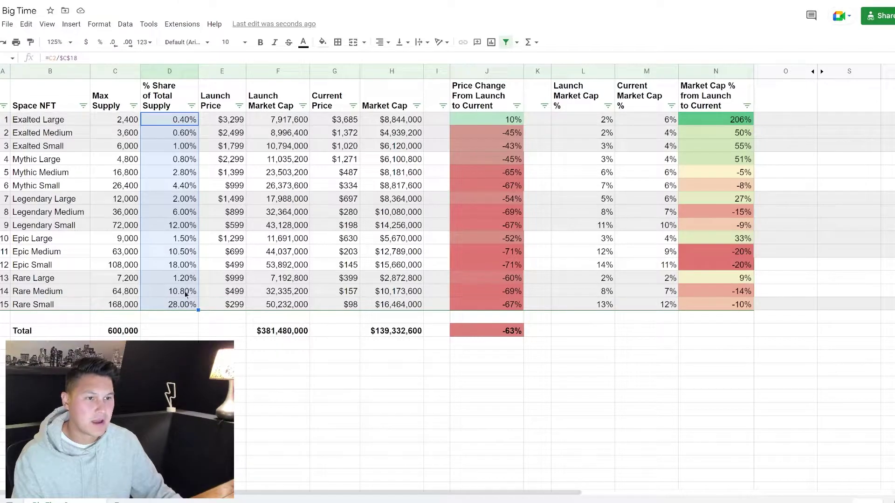
Examine the Launch Price and Launch Market Cap columns, including the Exalted Large values and the launch market cap total.
drag(229, 73, 273, 72)
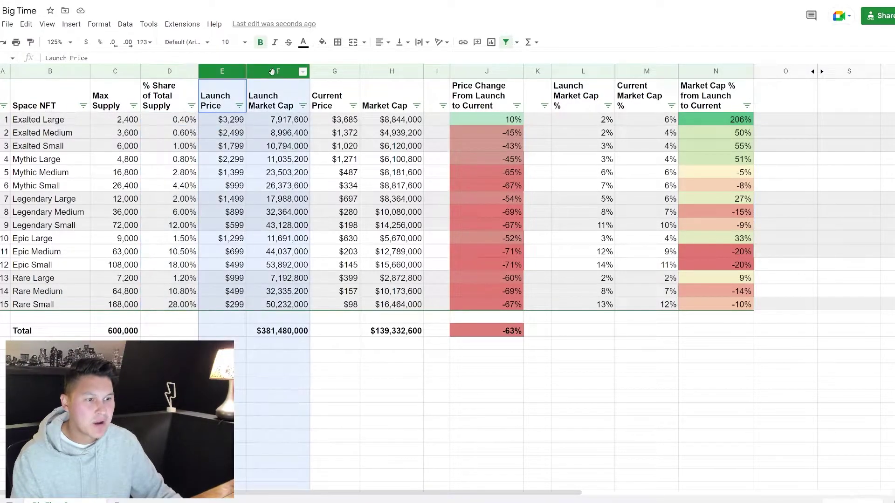
click(234, 124)
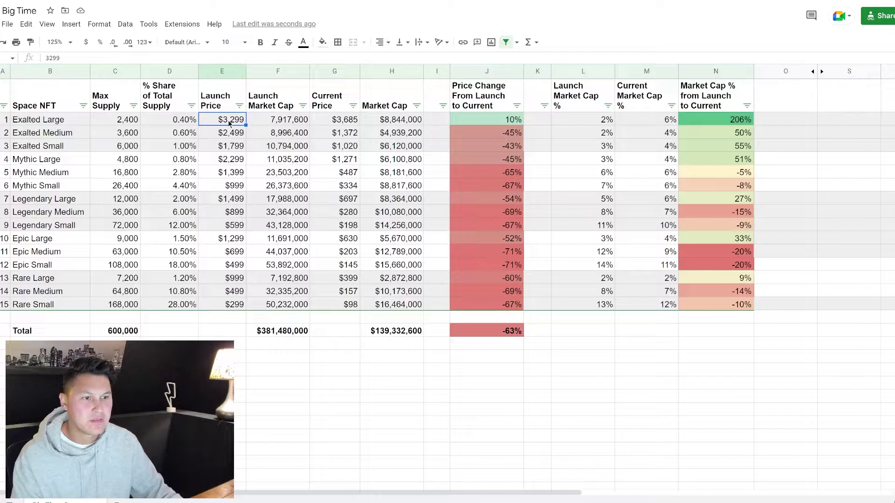
click(275, 119)
click(274, 72)
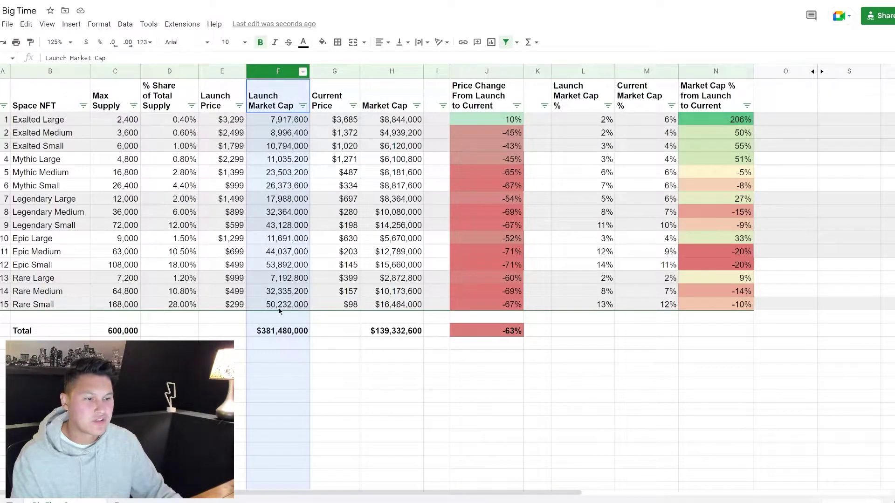
click(277, 336)
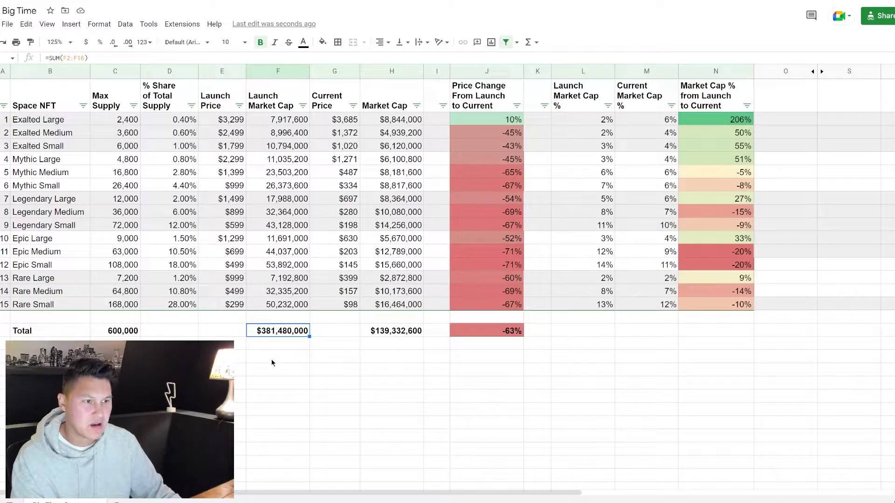
Review the Current Price and Market Cap columns and the total price change from launch to current.
click(326, 74)
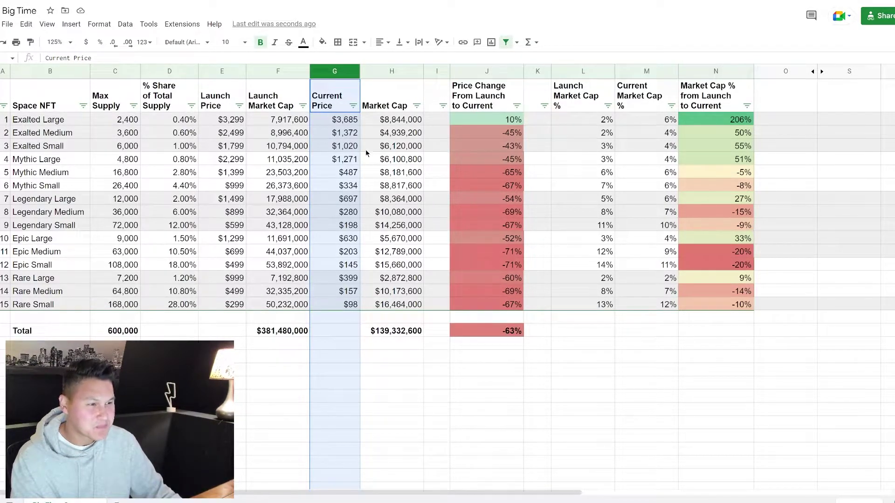
click(384, 69)
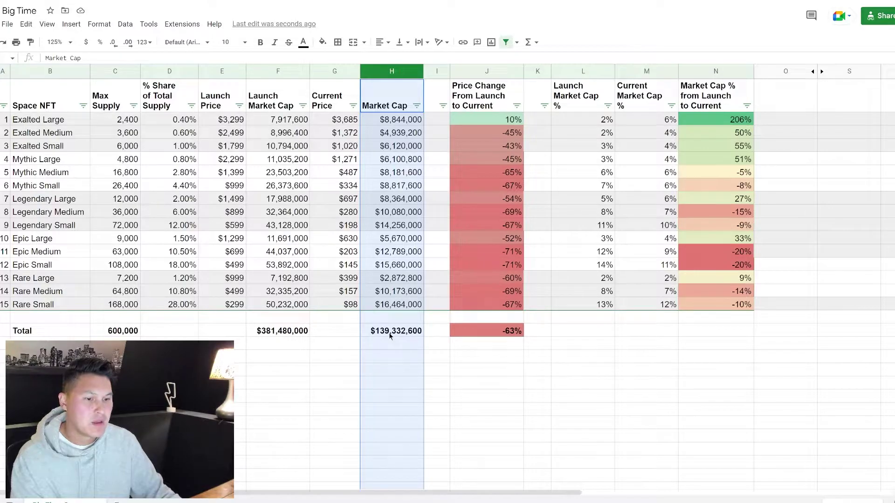
click(473, 335)
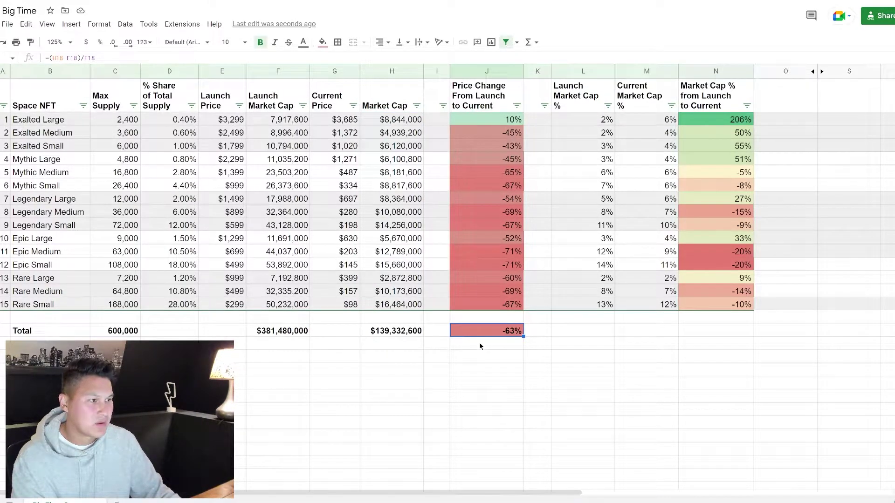
Inspect the Launch Market Cap % formula for Exalted Large and the cells it references.
click(586, 121)
double_click(585, 122)
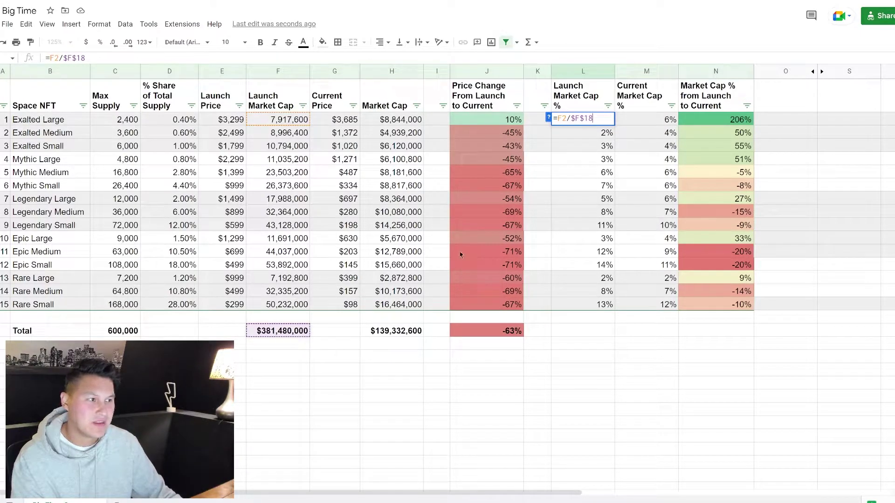
click(558, 400)
double_click(597, 121)
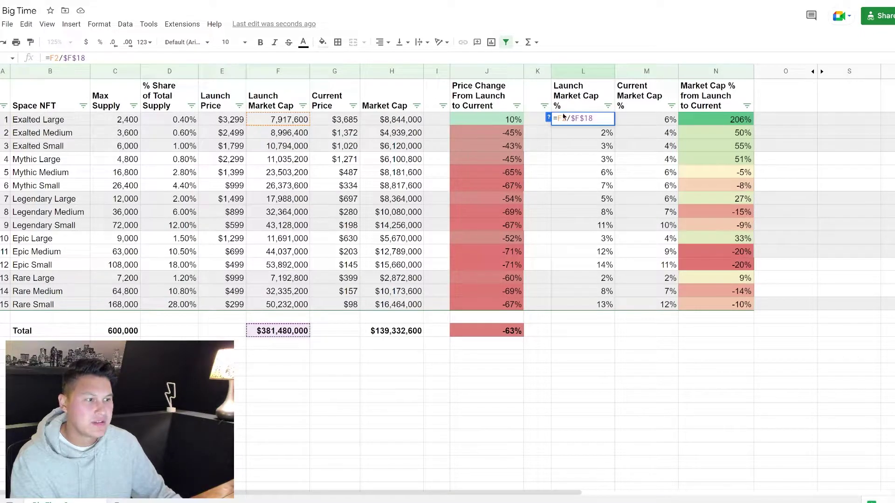
key(Escape)
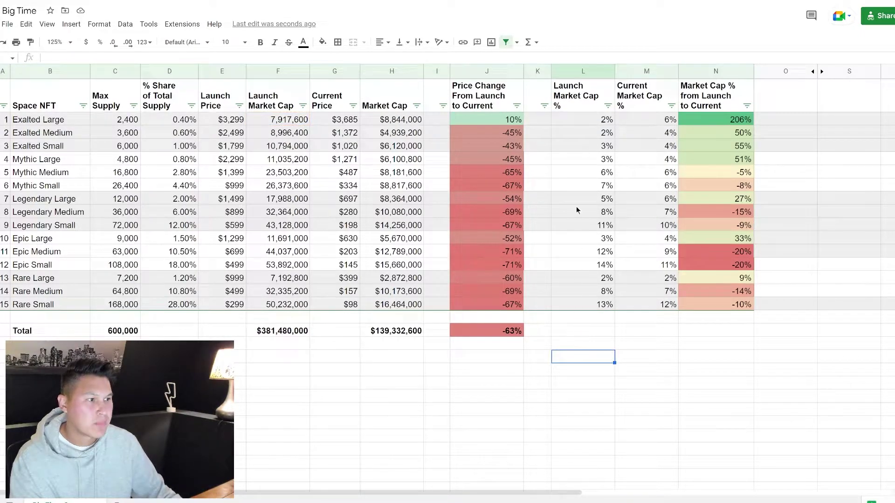
double_click(588, 119)
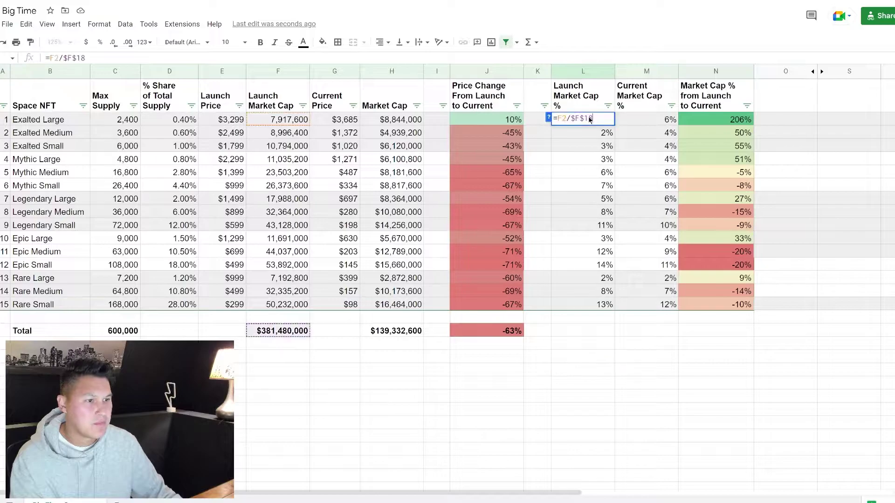
Examine Exalted Large's current Market Cap and the formula behind its Current Market Cap %.
click(396, 121)
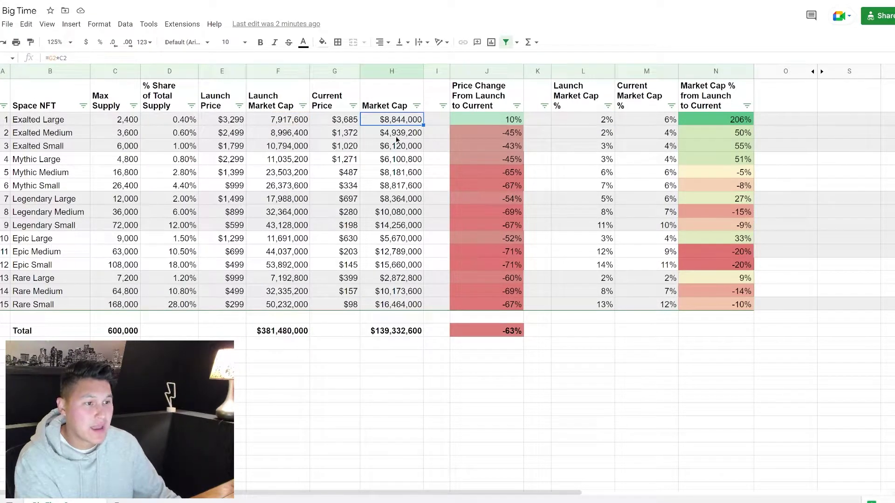
double_click(648, 119)
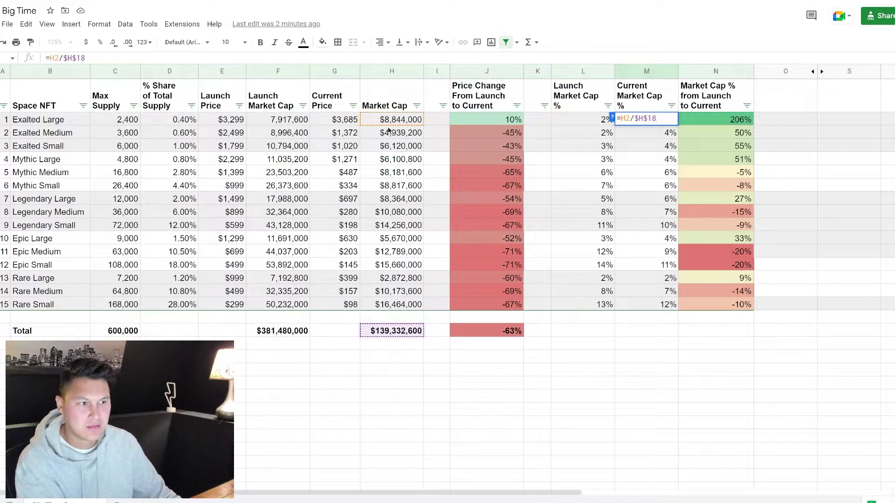
click(410, 344)
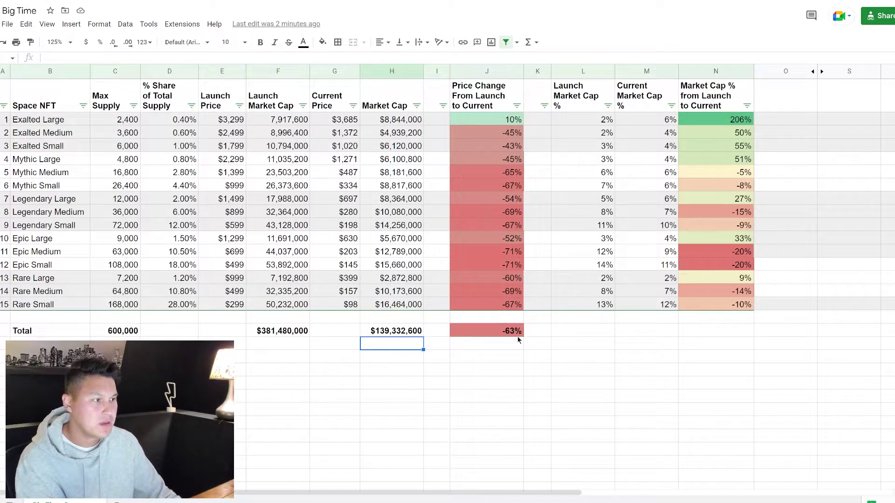
Compare Exalted Large's market cap percentages, market cap change since launch, price change and current price.
drag(602, 125, 678, 122)
click(718, 120)
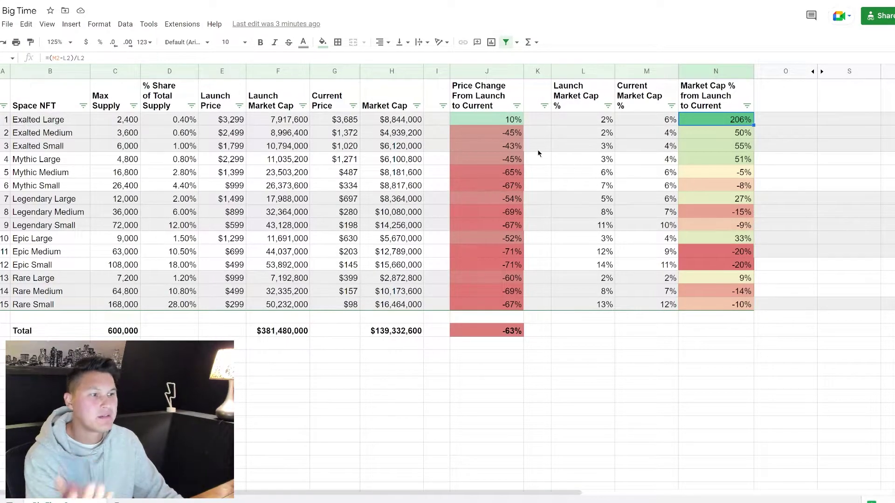
click(499, 120)
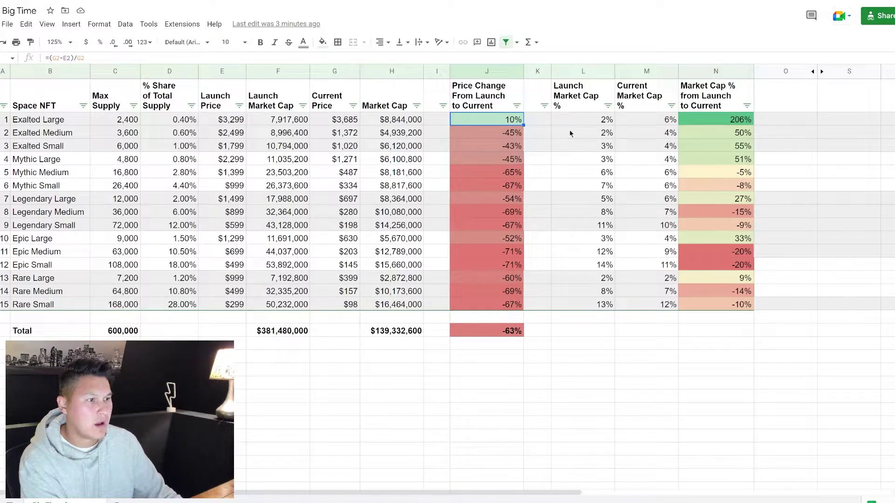
click(355, 122)
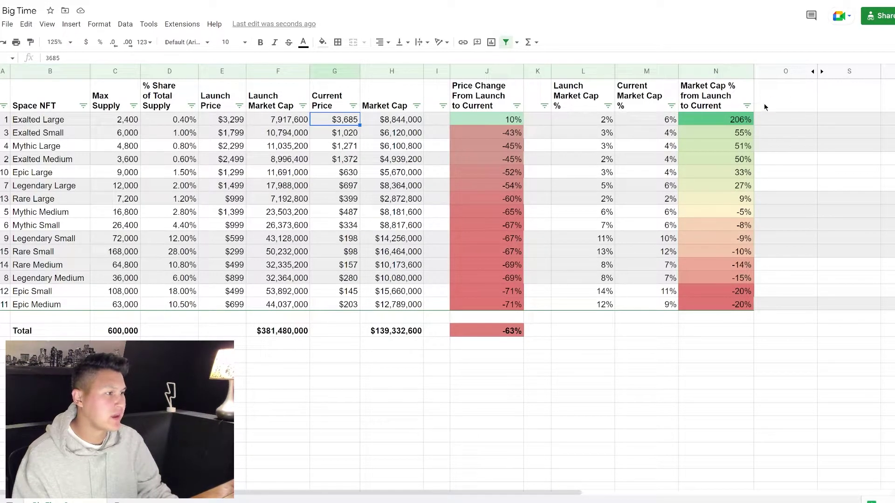
Sort the table by Market Cap % from Launch to Current in descending order and check the Exalted Large and Exalted Small rows.
click(747, 106)
click(691, 144)
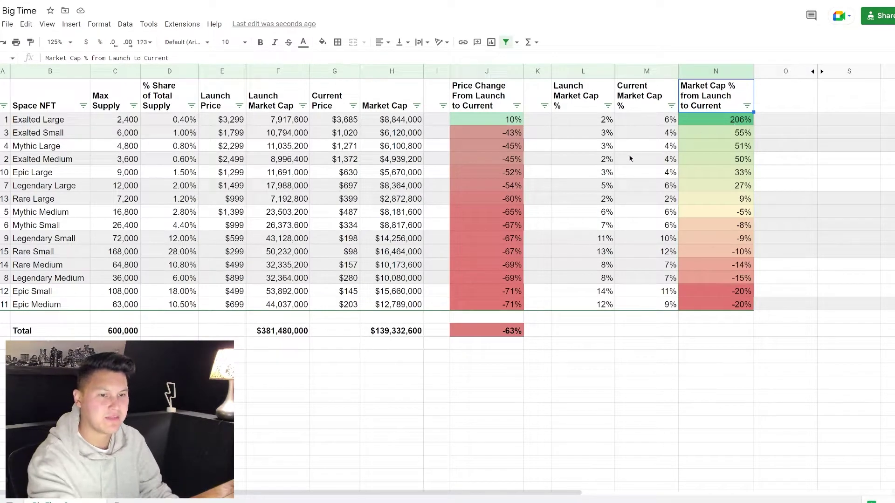
click(718, 122)
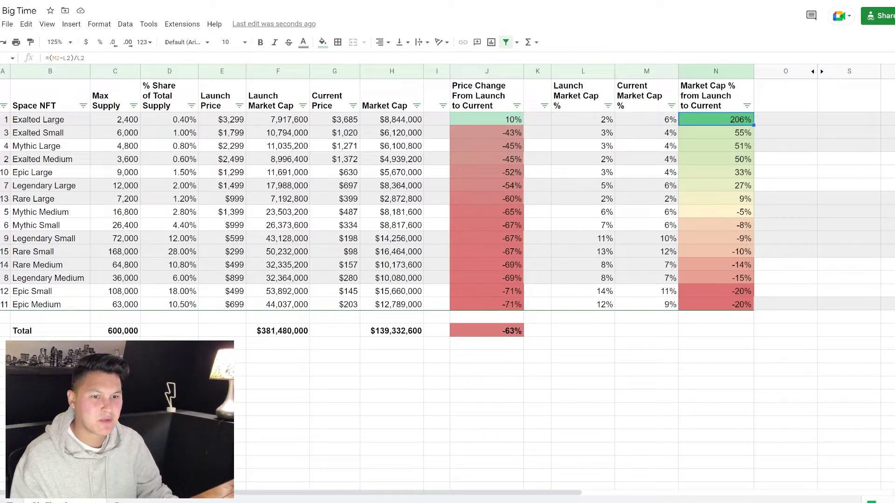
click(1, 133)
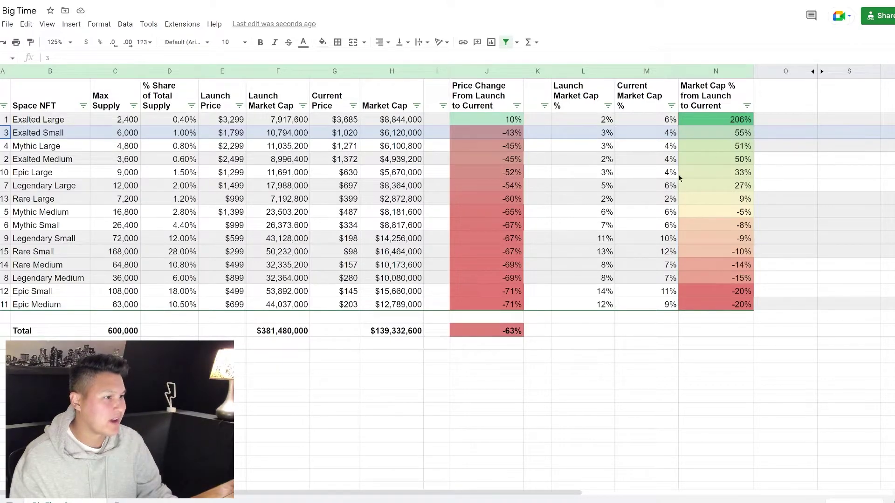
Hide columns K to M along with the Launch Price, Launch Market Cap and Market Cap columns.
drag(642, 71, 589, 75)
right_click(565, 75)
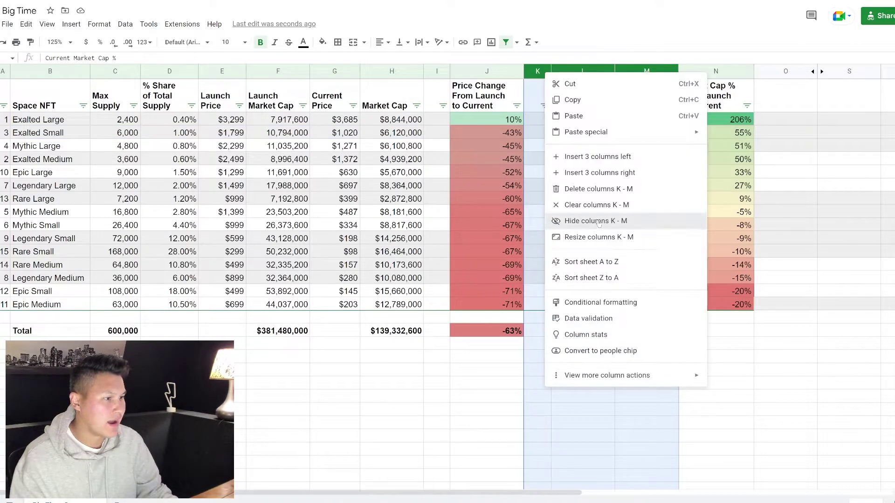
click(624, 220)
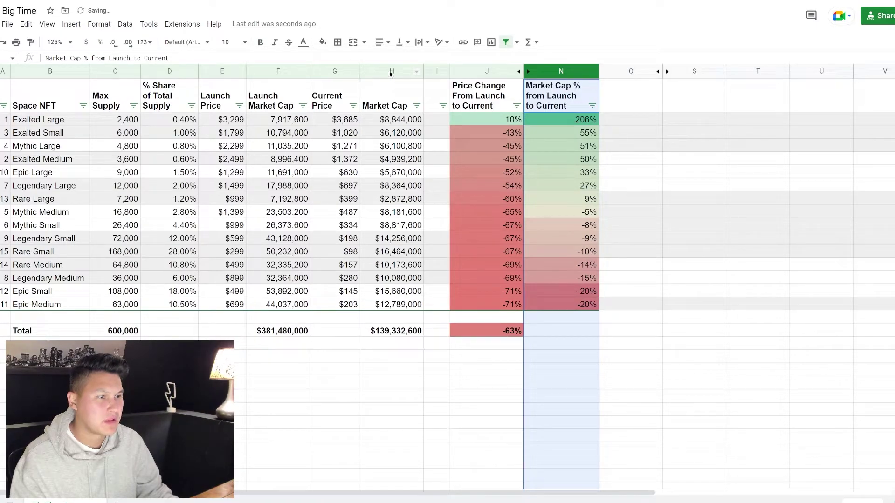
drag(278, 71, 216, 76)
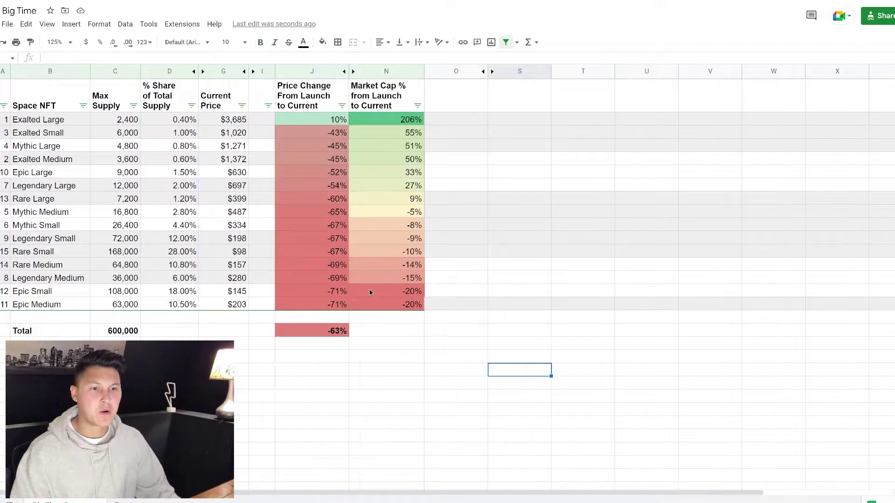
Review the remaining column headings from Space NFT and Max Supply through Market Cap % from Launch to Current.
click(47, 100)
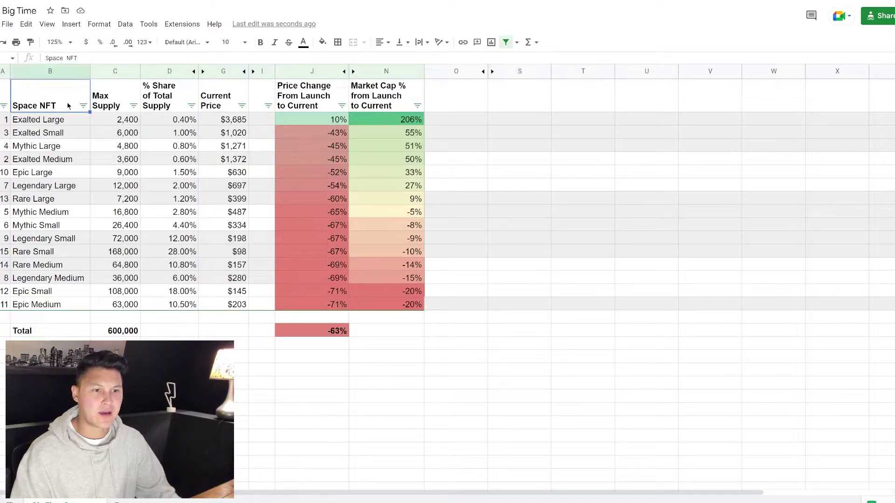
click(121, 105)
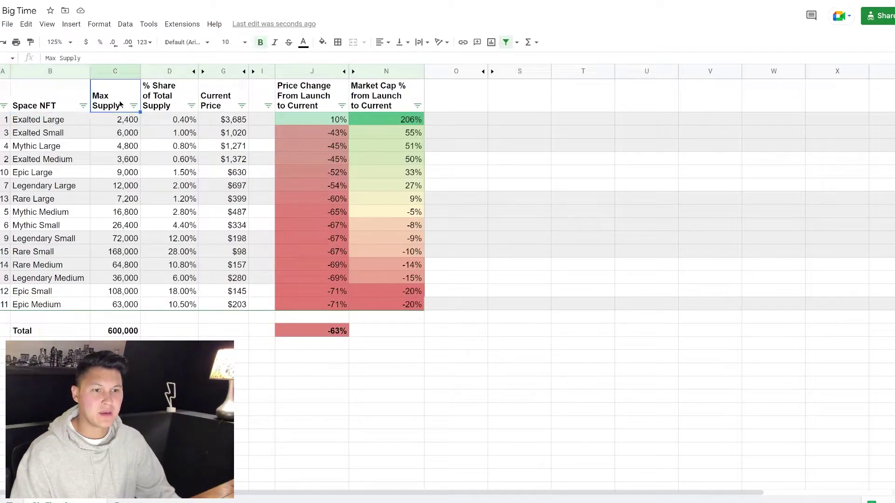
click(154, 109)
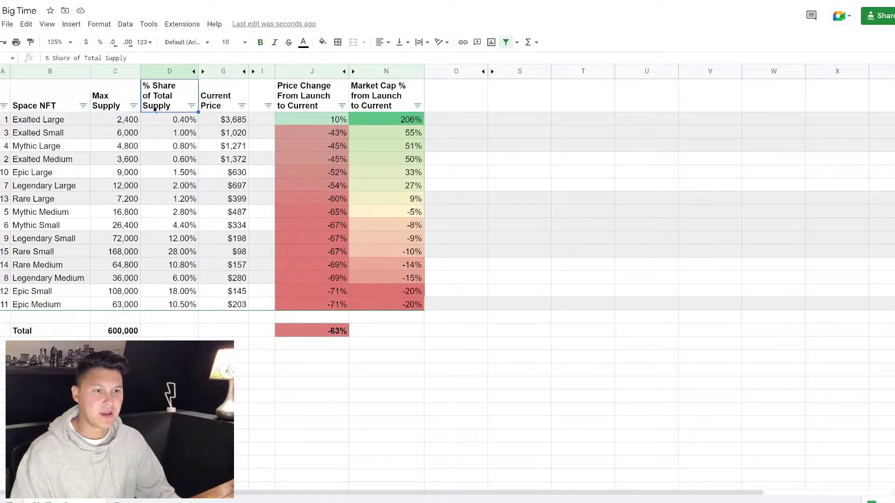
click(239, 105)
click(298, 98)
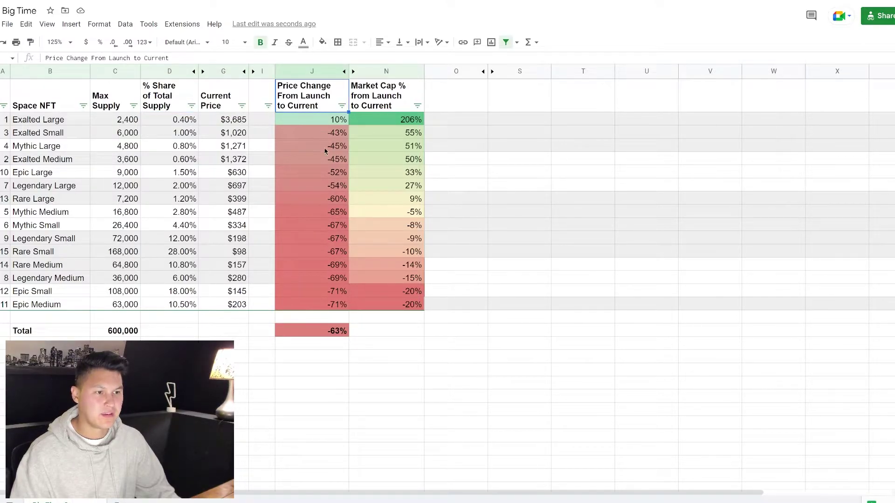
click(392, 102)
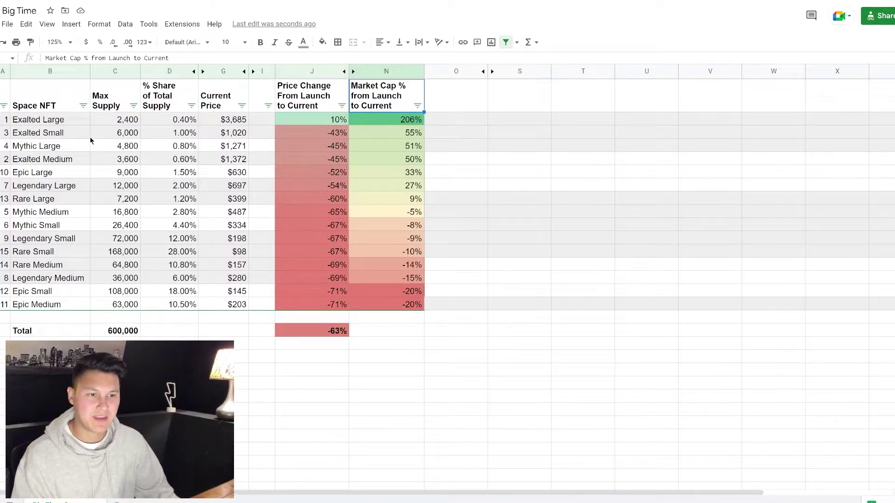
Examine the top four rows, from Exalted Large to Exalted Medium, including the supply and current price of Mythic Large.
drag(51, 121, 377, 135)
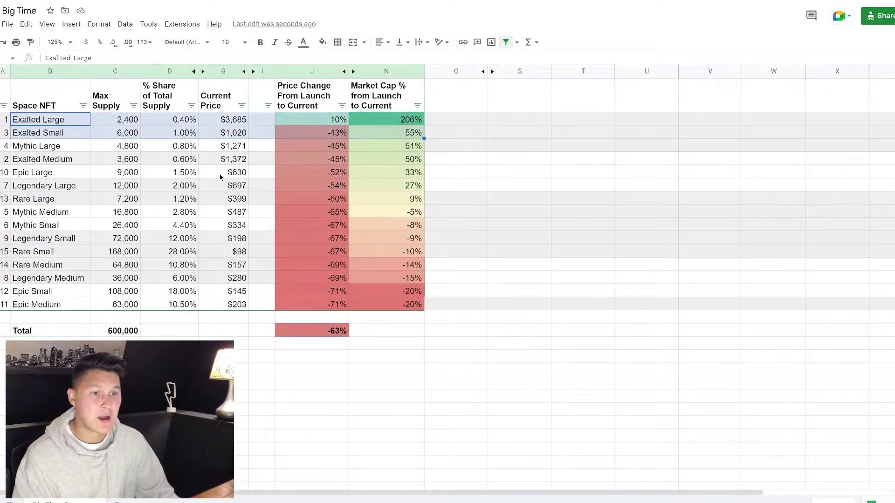
click(56, 149)
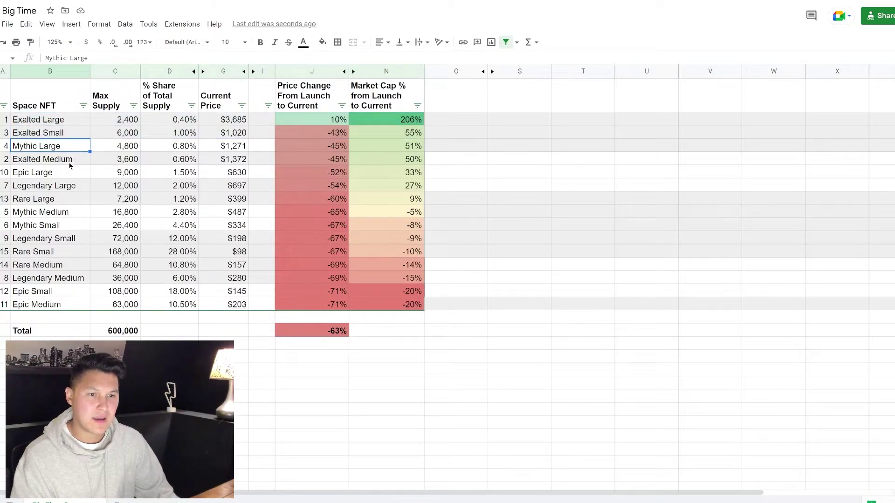
click(69, 163)
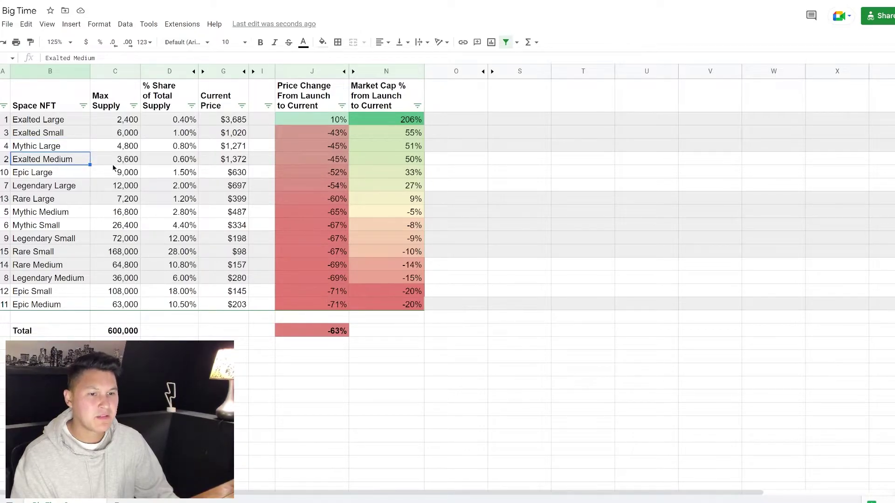
drag(58, 147, 135, 148)
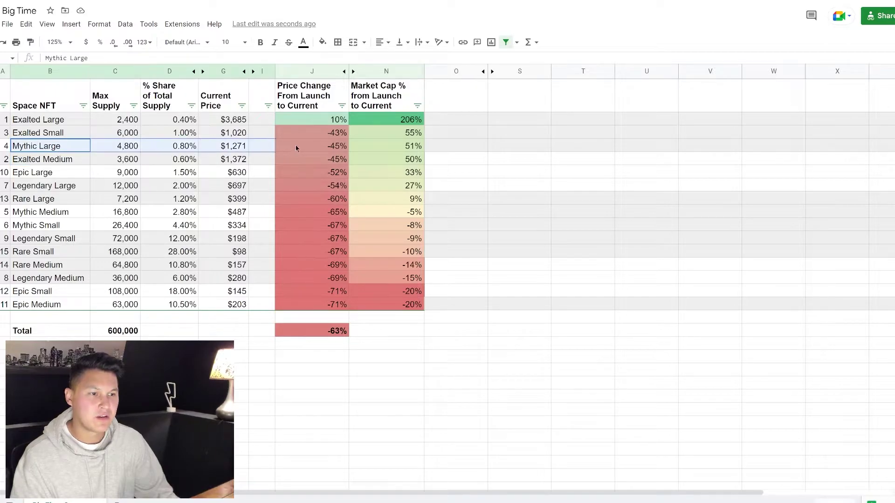
drag(52, 122, 131, 134)
drag(182, 146, 386, 161)
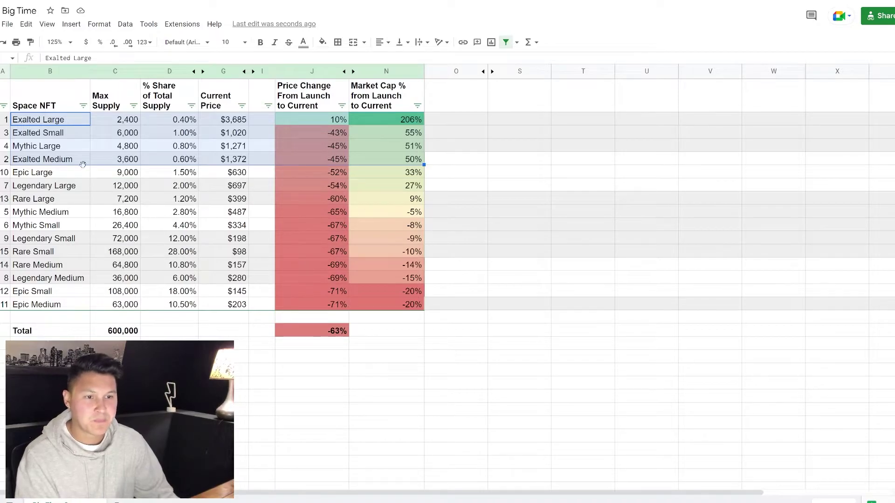
click(69, 147)
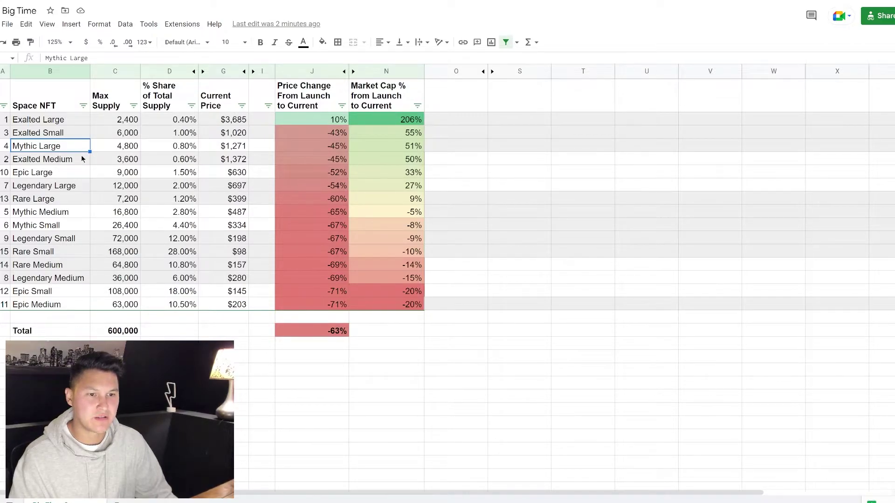
click(223, 151)
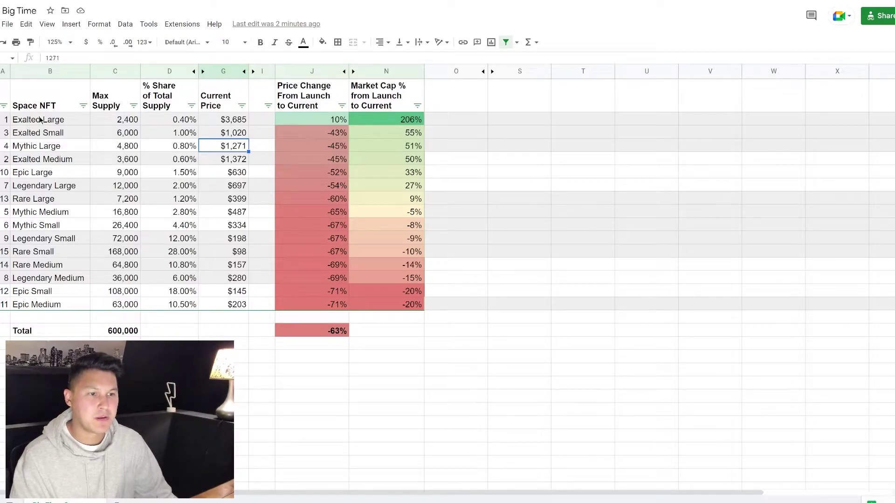
drag(40, 119, 366, 161)
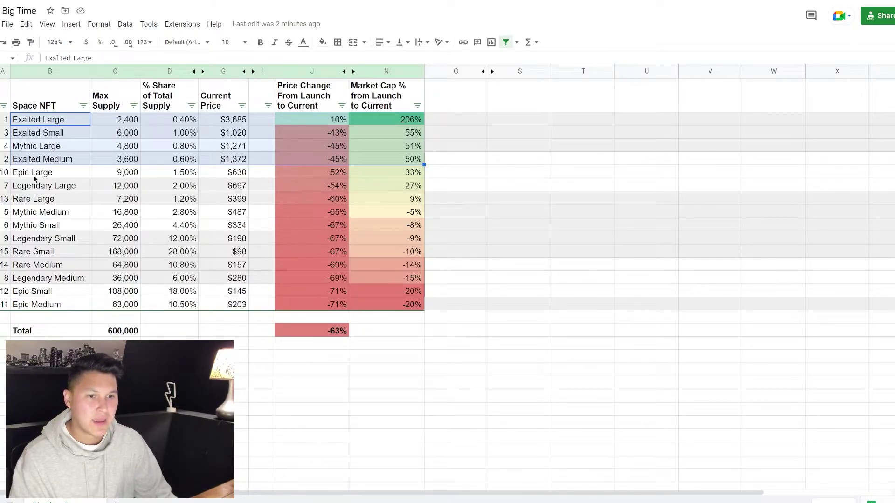
Compare the Epic Large, Legendary Large and Rare Large rows with the group from Mythic Medium down to Epic Medium.
drag(37, 173, 375, 230)
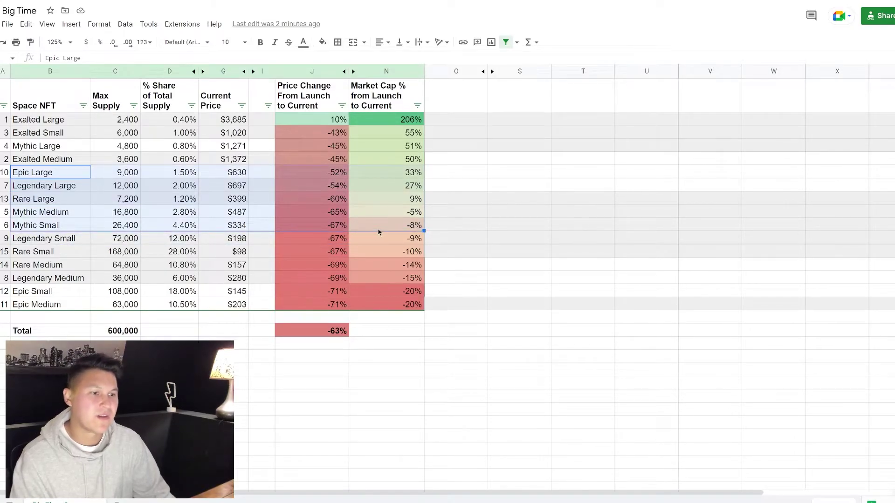
drag(65, 170, 397, 200)
drag(50, 212, 128, 226)
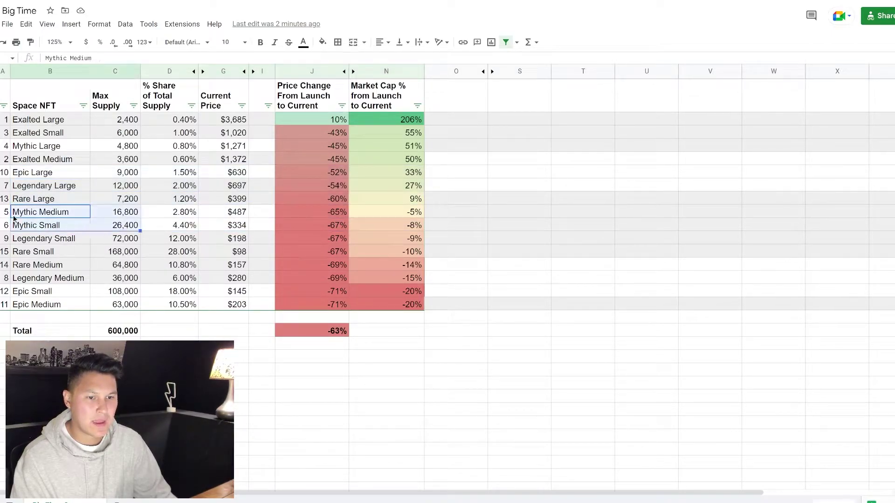
drag(7, 212, 402, 305)
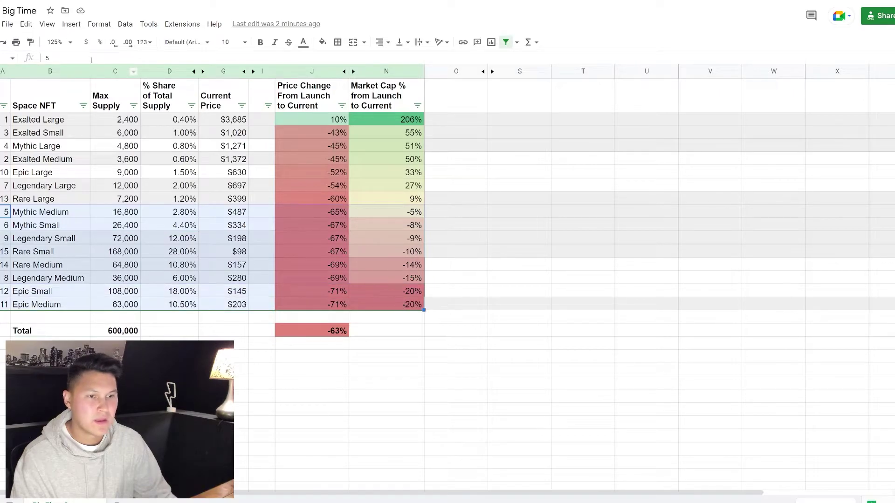
Apply strikethrough to all the rows from Mythic Medium down to Epic Medium.
click(98, 24)
mouse_move(140, 83)
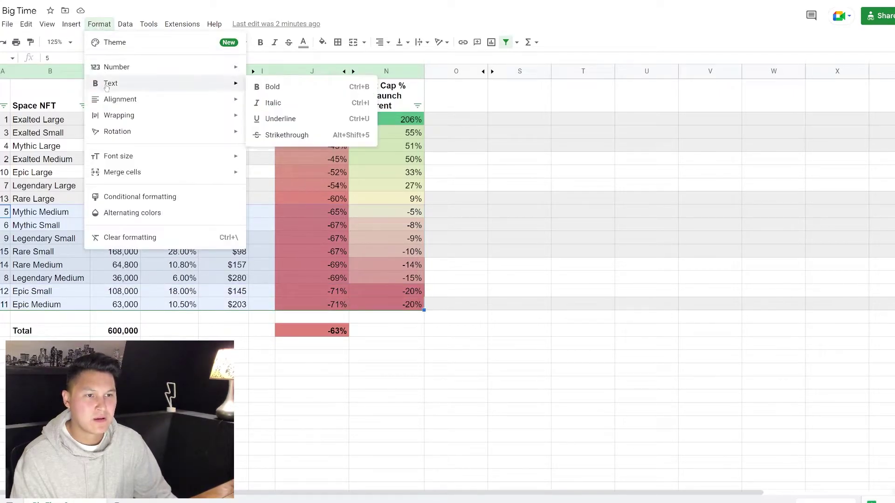
click(279, 135)
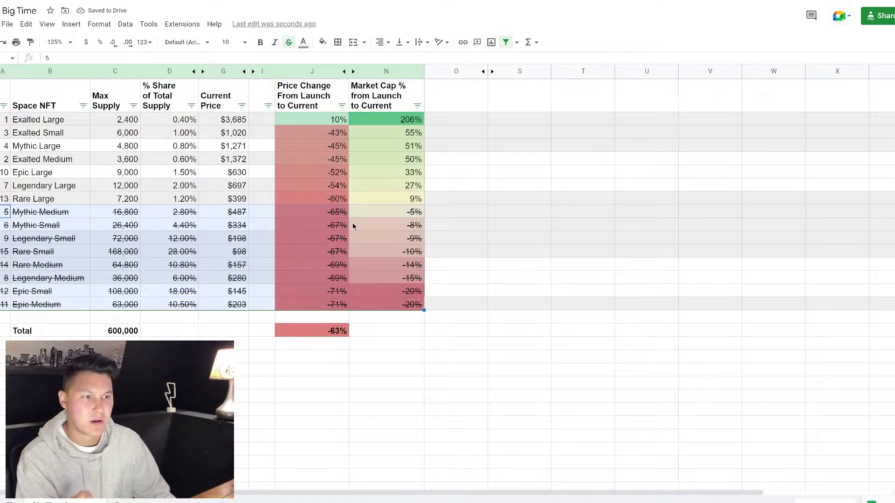
click(384, 213)
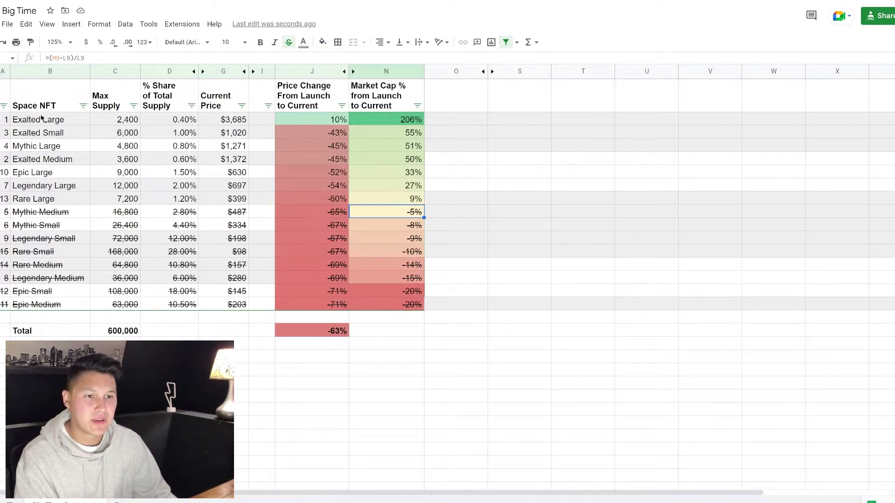
Examine the rows from Exalted Large to Rare Large, focusing on each type's share of total supply.
drag(8, 119, 377, 199)
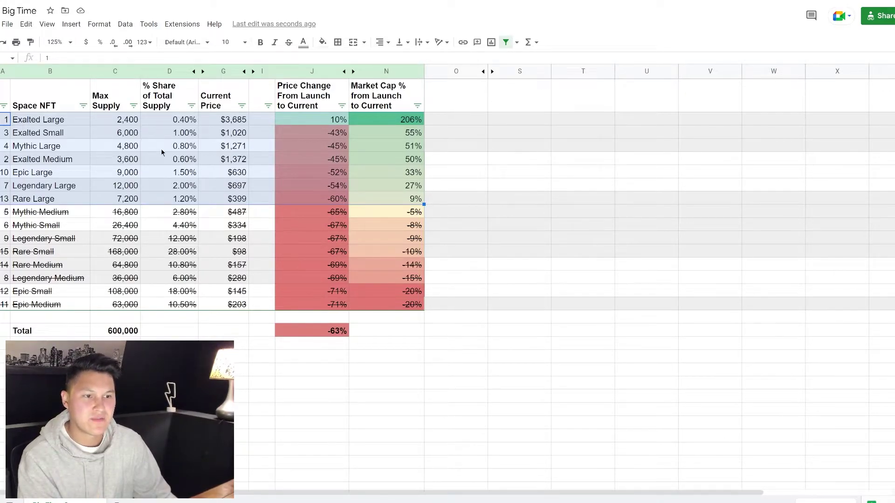
click(171, 123)
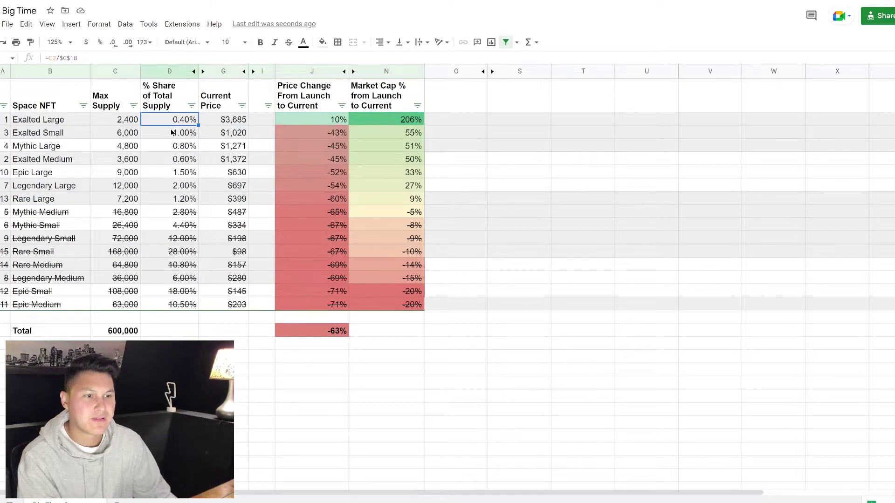
click(171, 133)
click(170, 148)
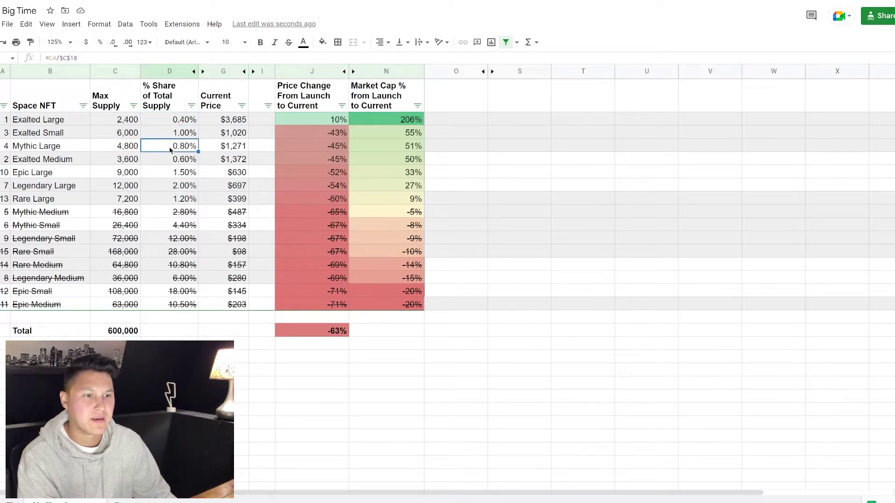
click(168, 172)
click(163, 187)
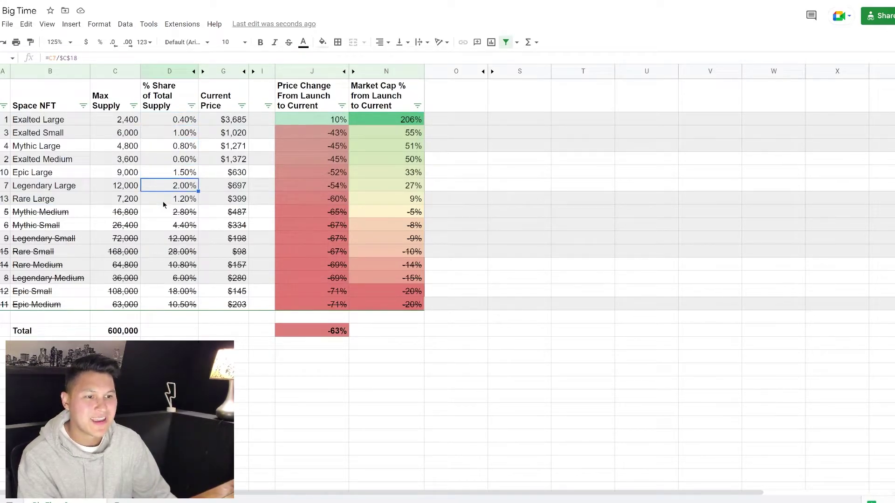
drag(163, 200, 160, 122)
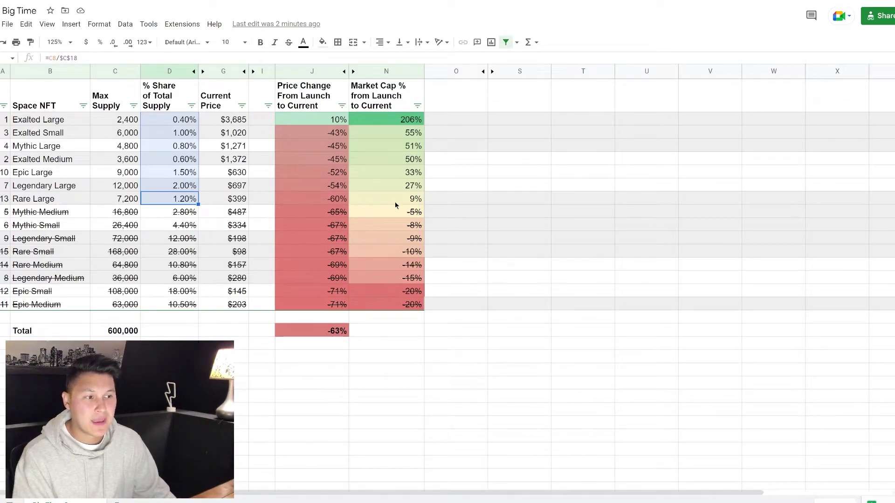
Compare the Exalted Large to Rare Large rows with the struck-through rows from Mythic Medium to Epic Medium.
drag(395, 202, 28, 117)
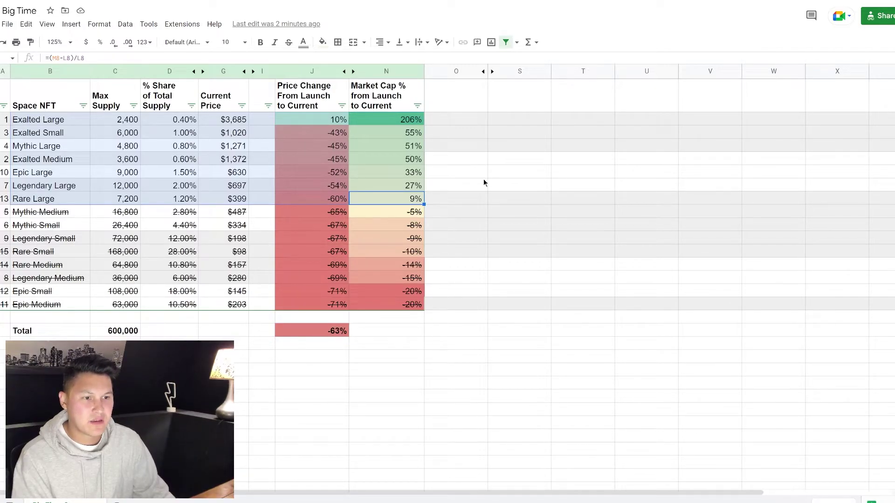
click(195, 210)
drag(77, 213, 386, 299)
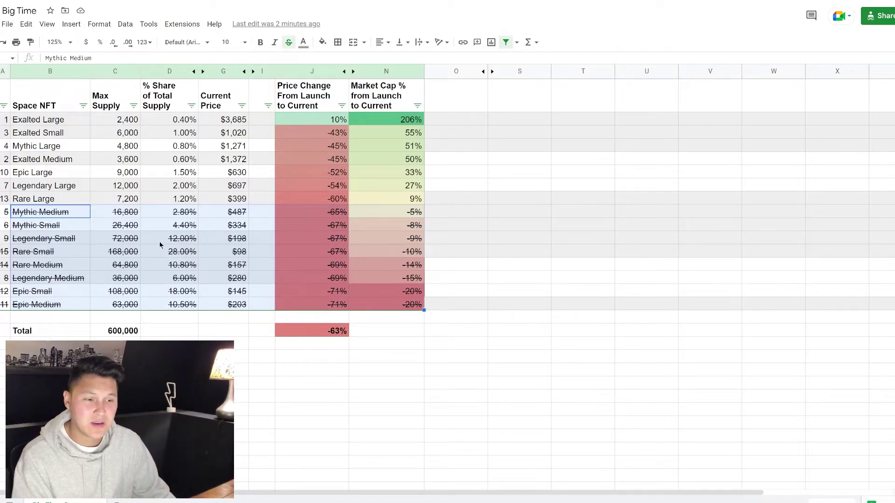
click(466, 253)
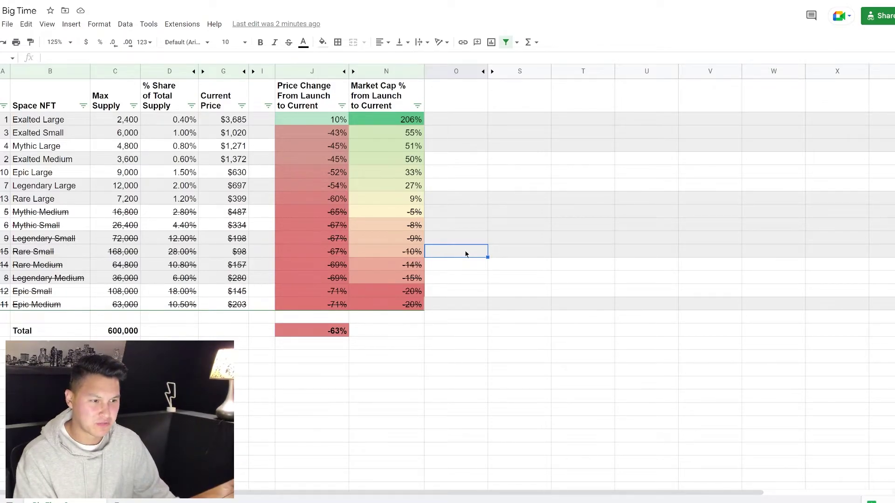
Review the Epic Large to Rare Large rows and the Exalted Small row, followed by the whole group without strikethrough.
drag(45, 174, 378, 199)
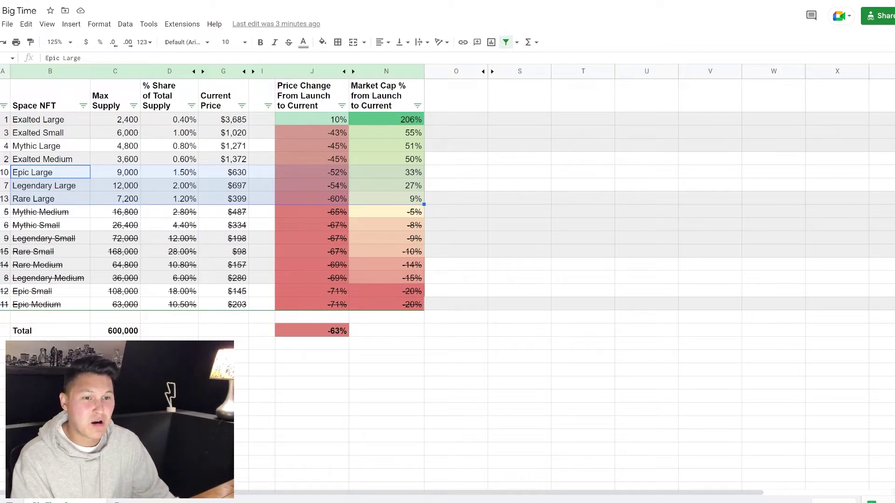
click(4, 132)
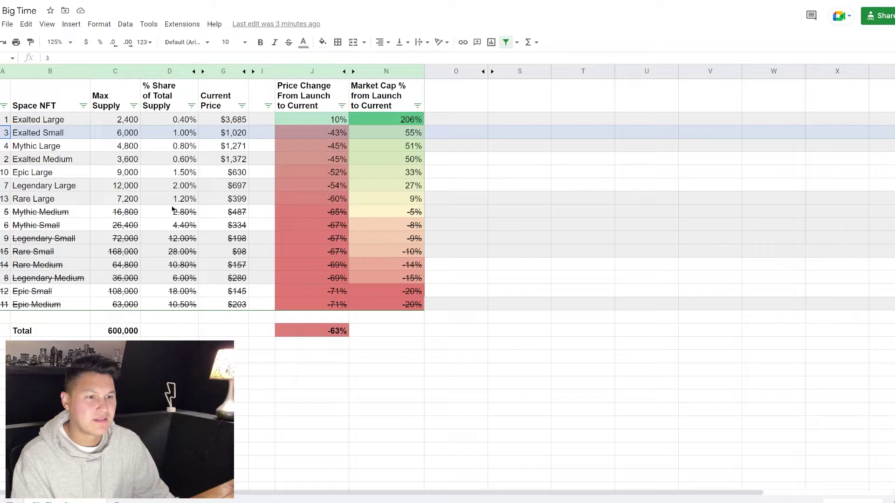
drag(47, 119, 398, 201)
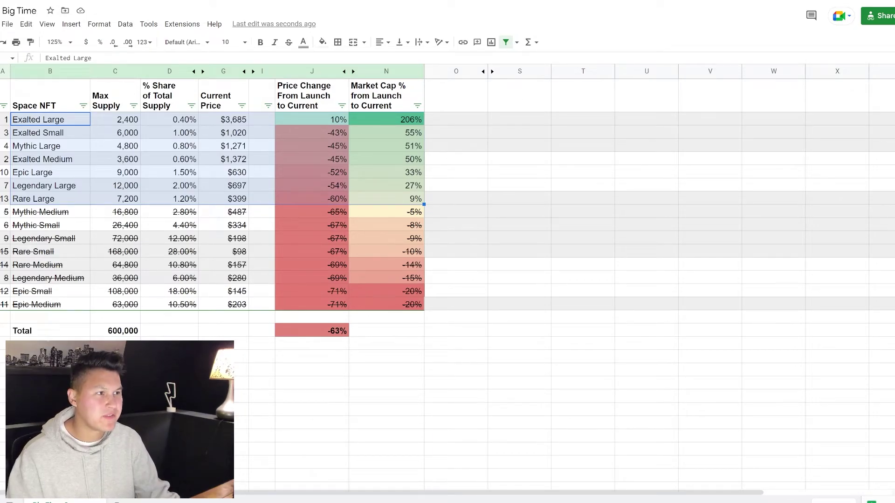
Switch to the YouTube video on price trends of SPACE Land NFTs and look over its price table, title and description.
key(ctrl+Tab)
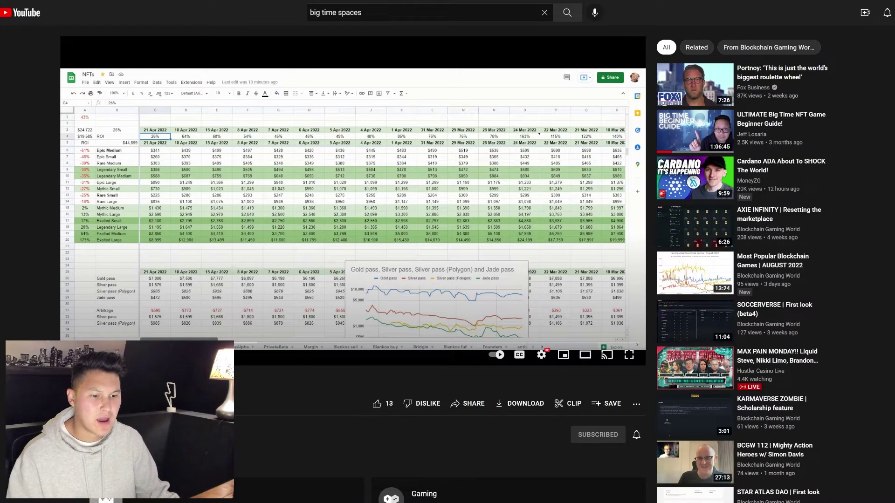
scroll(115, 183, down, 3)
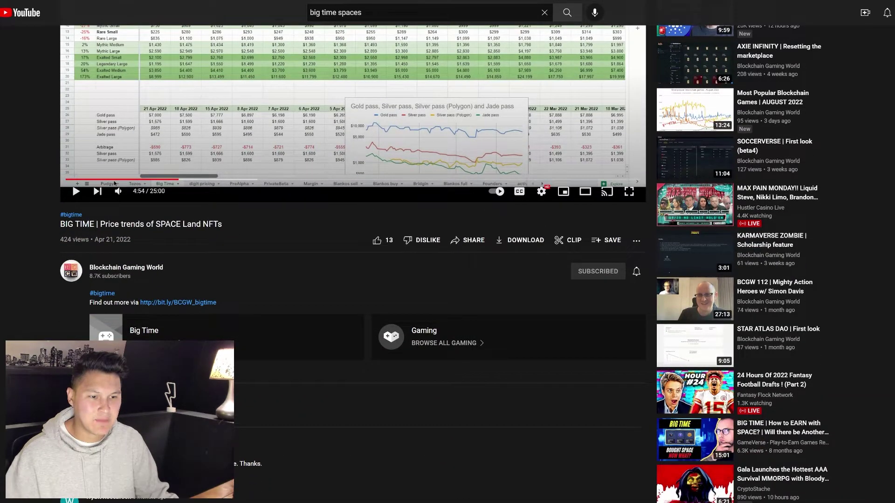
scroll(78, 330, up, 1)
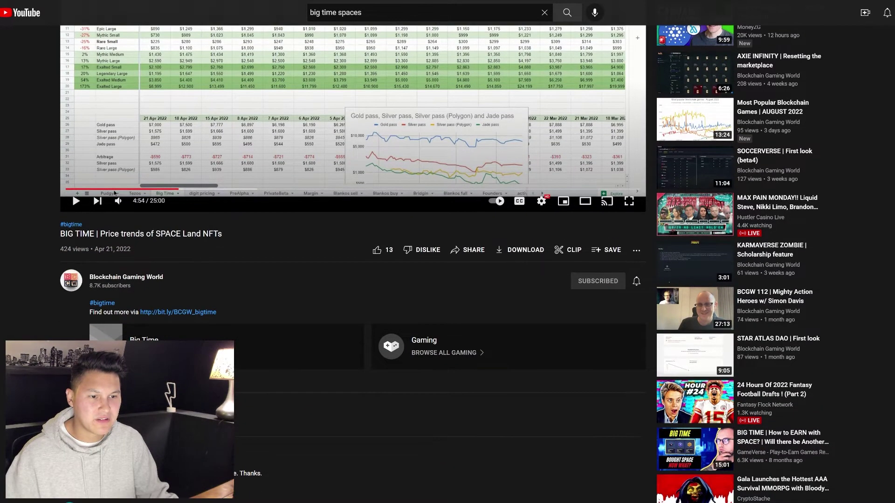
scroll(79, 330, up, 3)
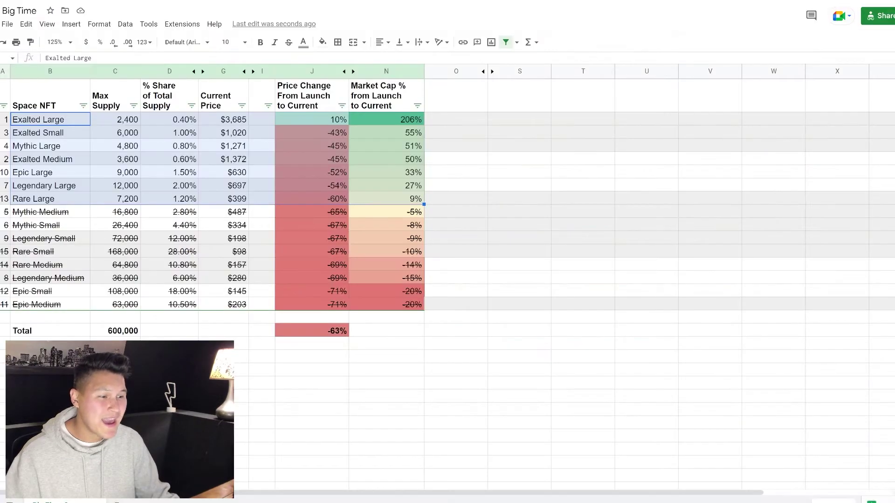
Return to the Big Time spreadsheet and review the current prices from Exalted Large to Rare Large.
click(225, 121)
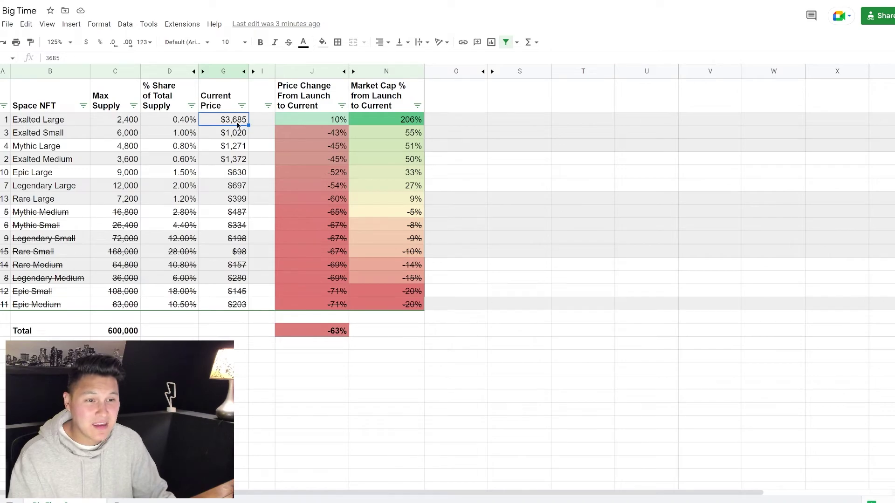
drag(239, 126, 215, 198)
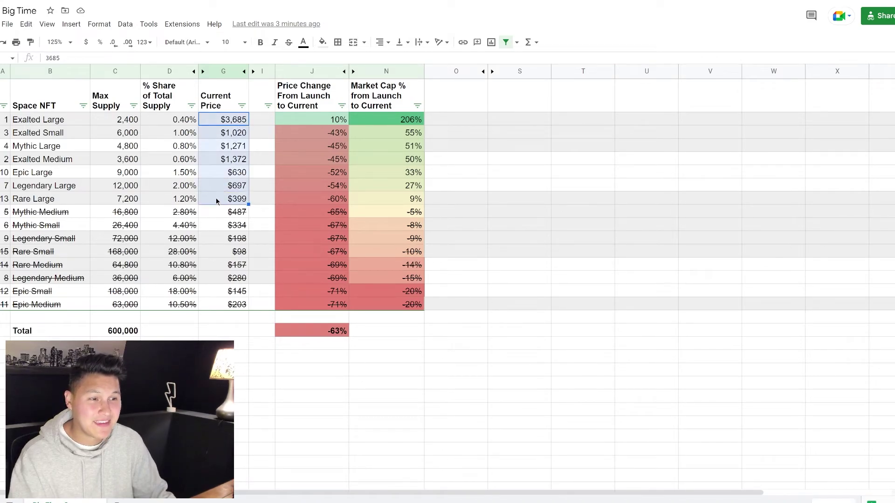